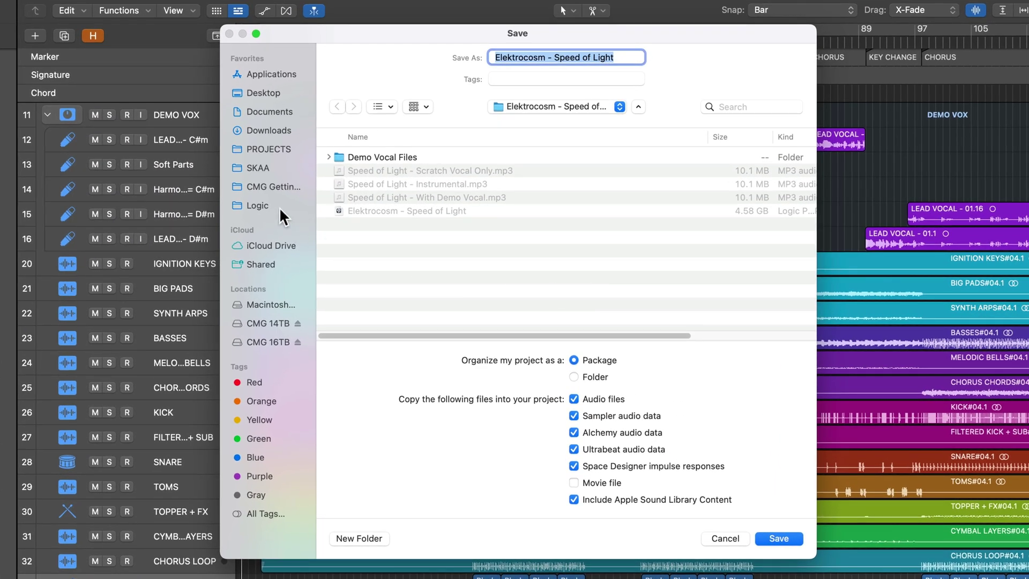
Choose the Logic folder as the project's save location
{"action": "left_click", "coordinate": [279, 205]}
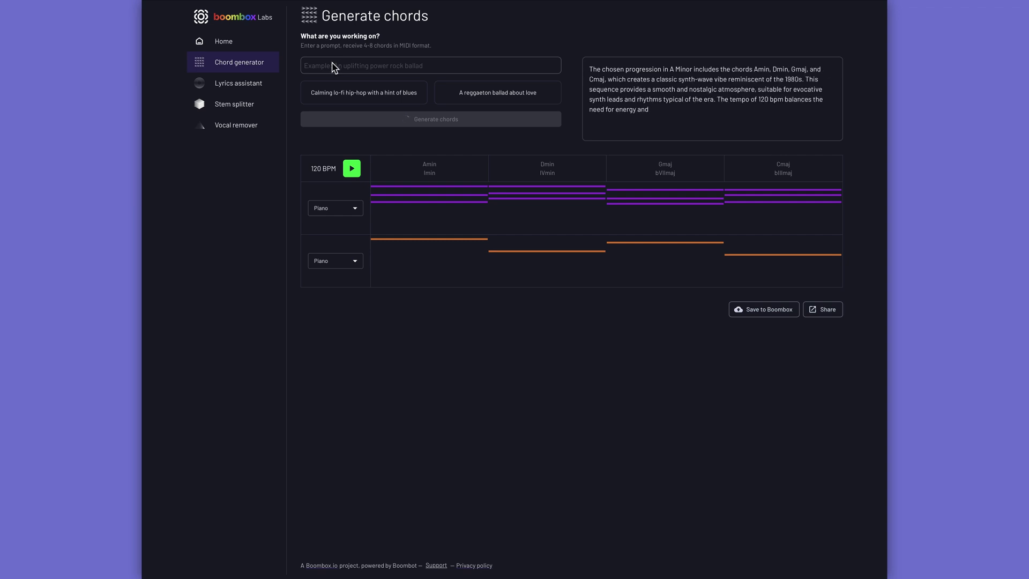
Play the generated A minor chord progression and solo the Vocals stem
{"action": "left_click", "coordinate": [351, 169]}
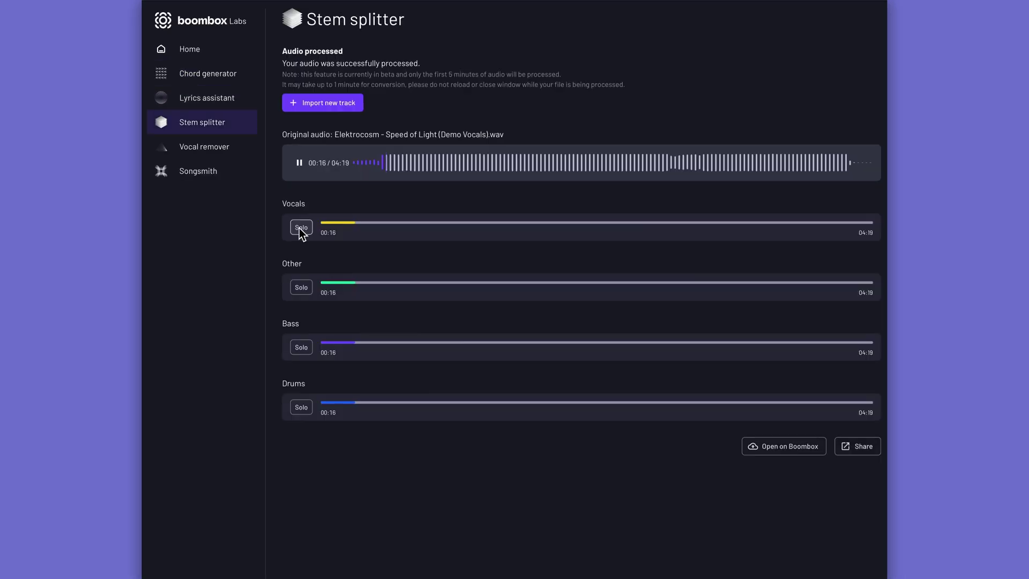
{"action": "left_click", "coordinate": [301, 227]}
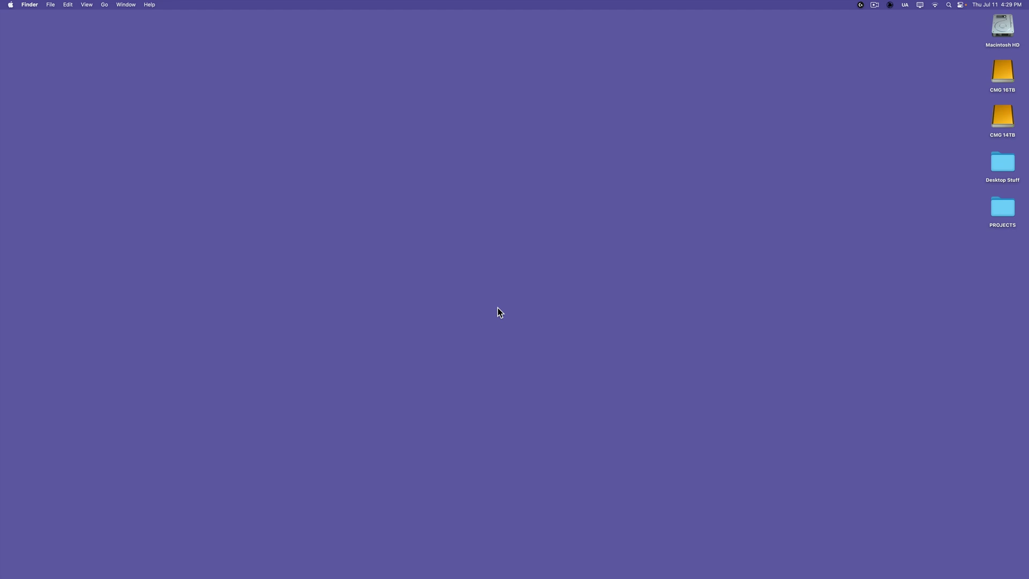
Open the Macintosh HD drive, then open and close Finder Settings
{"action": "double_click", "coordinate": [1000, 30]}
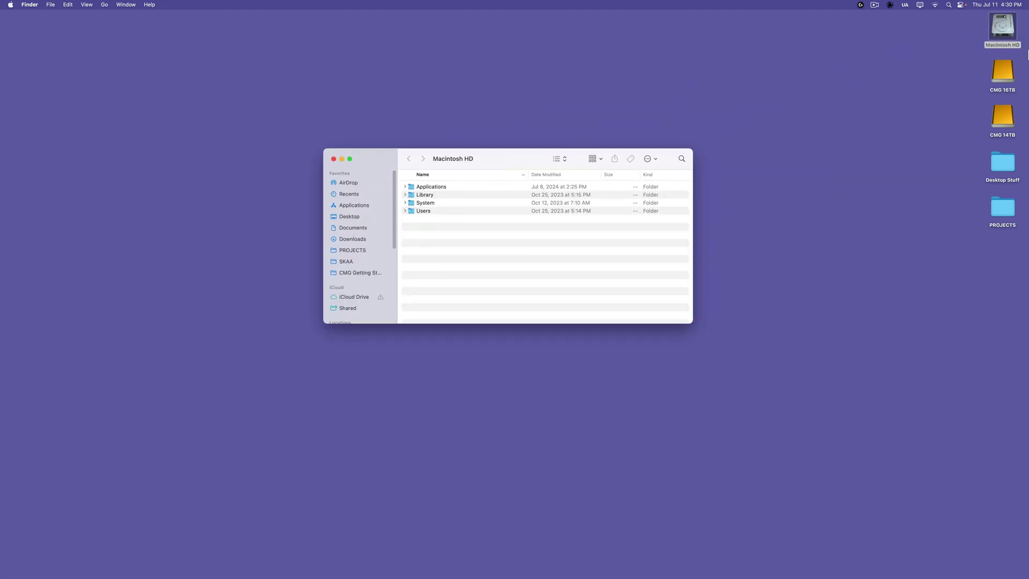
{"action": "left_click", "coordinate": [30, 8]}
{"action": "left_click", "coordinate": [36, 27]}
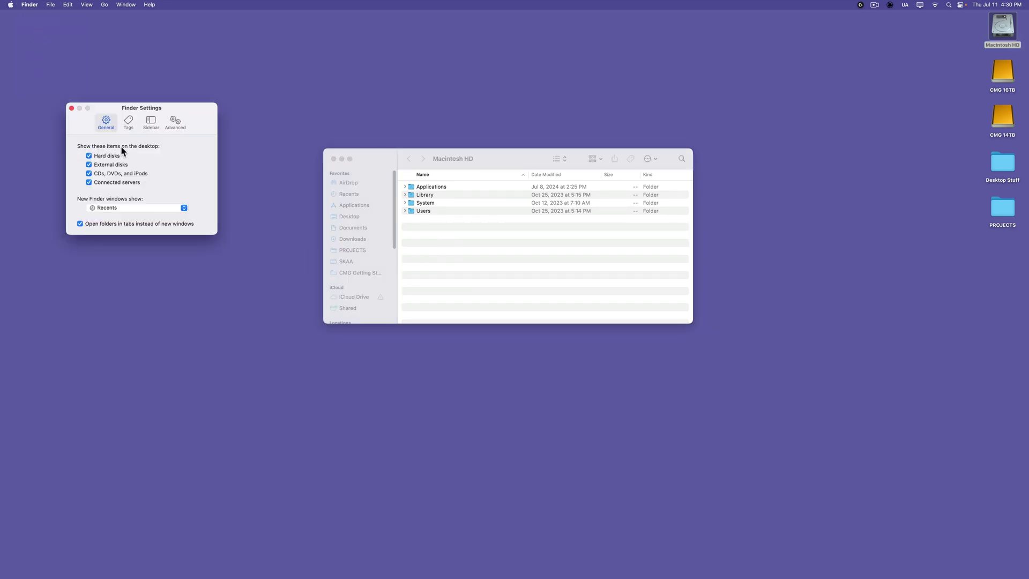
{"action": "left_click", "coordinate": [72, 108]}
Expand Users, the home folder and Music, then select the Logic folder
{"action": "left_click", "coordinate": [404, 211]}
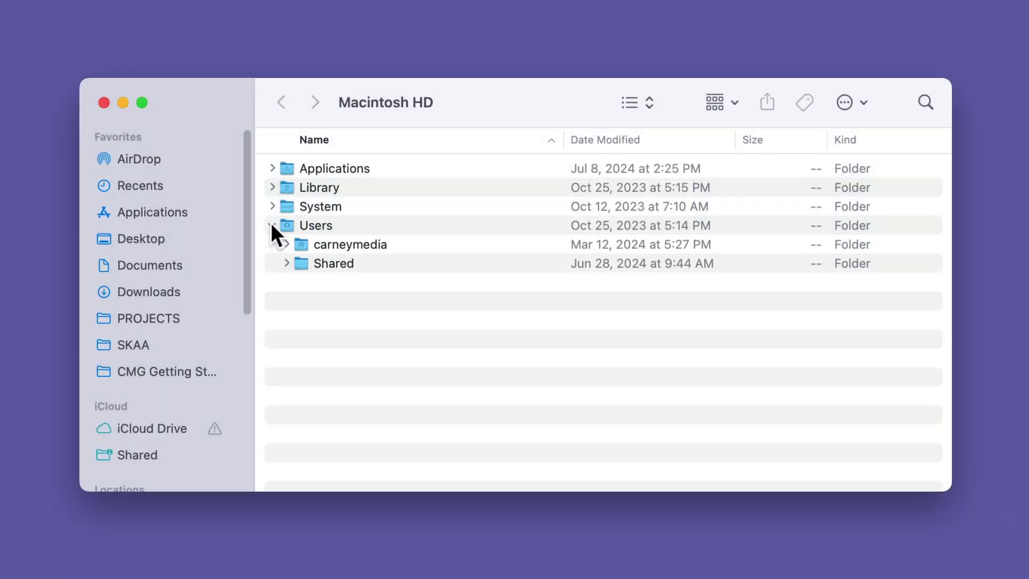
{"action": "left_click", "coordinate": [333, 248]}
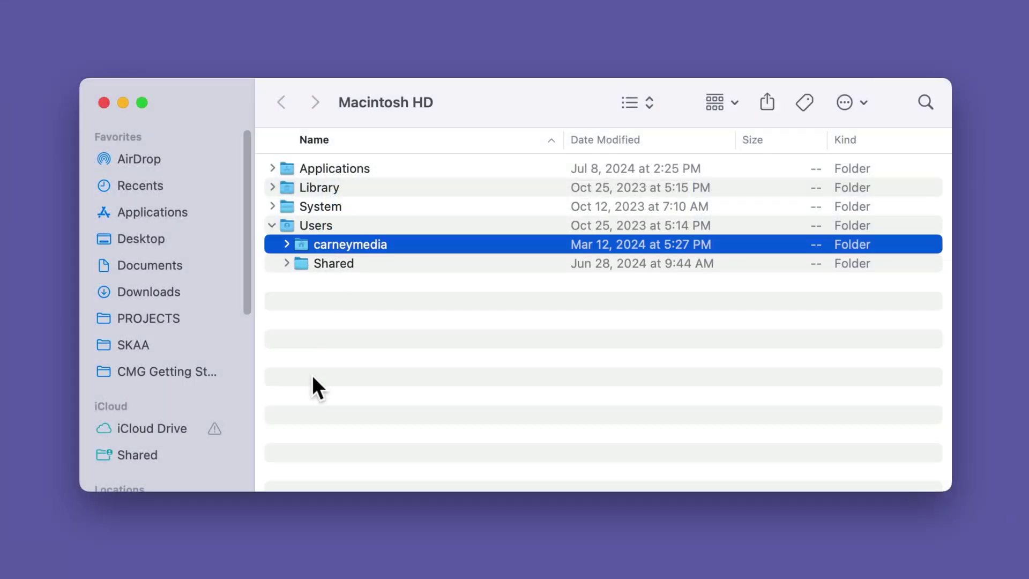
{"action": "left_click", "coordinate": [286, 245]}
{"action": "left_click", "coordinate": [344, 356]}
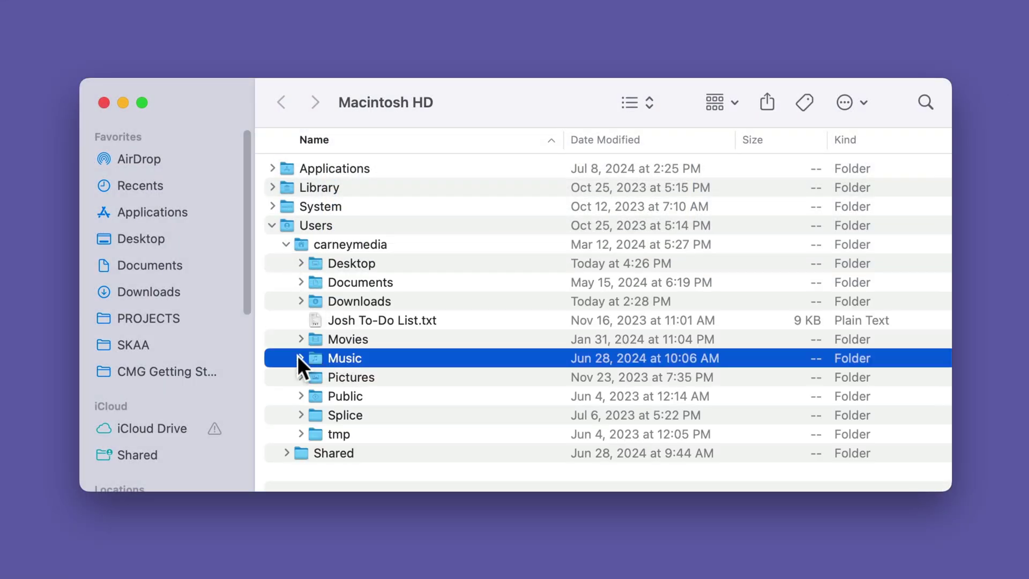
{"action": "left_click", "coordinate": [301, 357]}
{"action": "scroll", "coordinate": [517, 337], "scroll_direction": "down", "scroll_amount": 5}
{"action": "scroll", "coordinate": [519, 330], "scroll_direction": "down", "scroll_amount": 3}
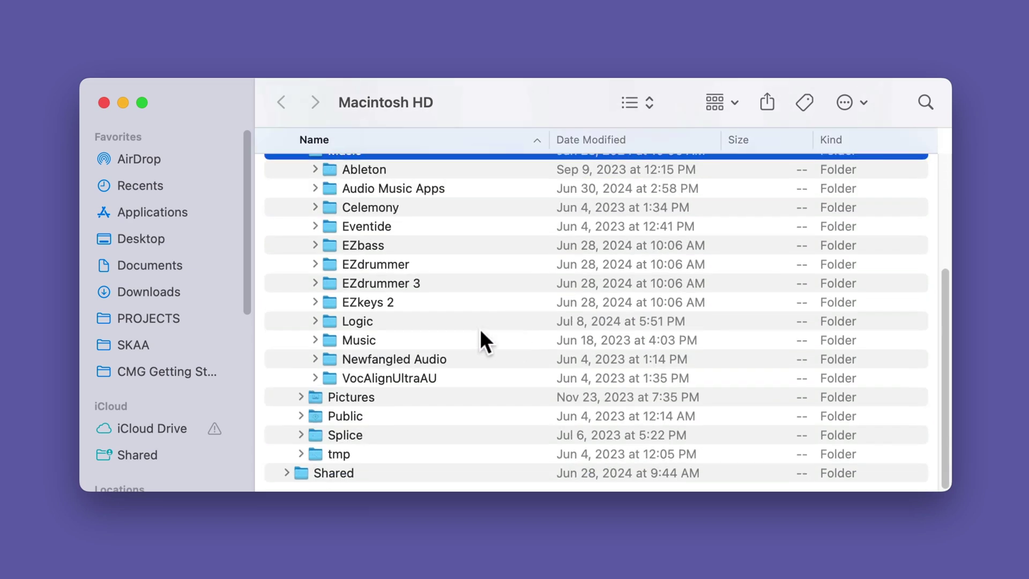
{"action": "left_click", "coordinate": [384, 320]}
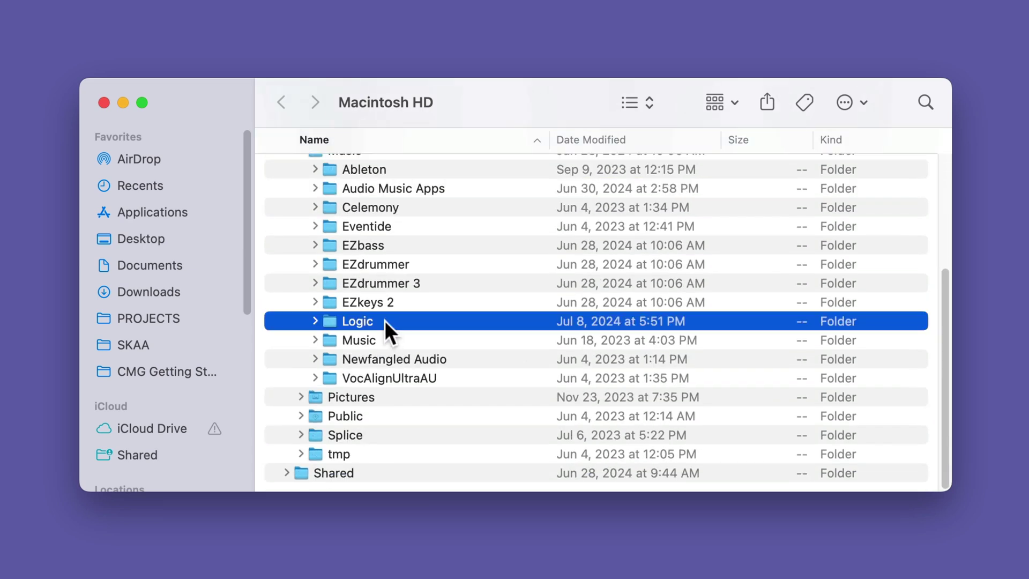
Open the Logic folder in an enlarged, raised window and scroll through its projects
{"action": "double_click", "coordinate": [384, 320]}
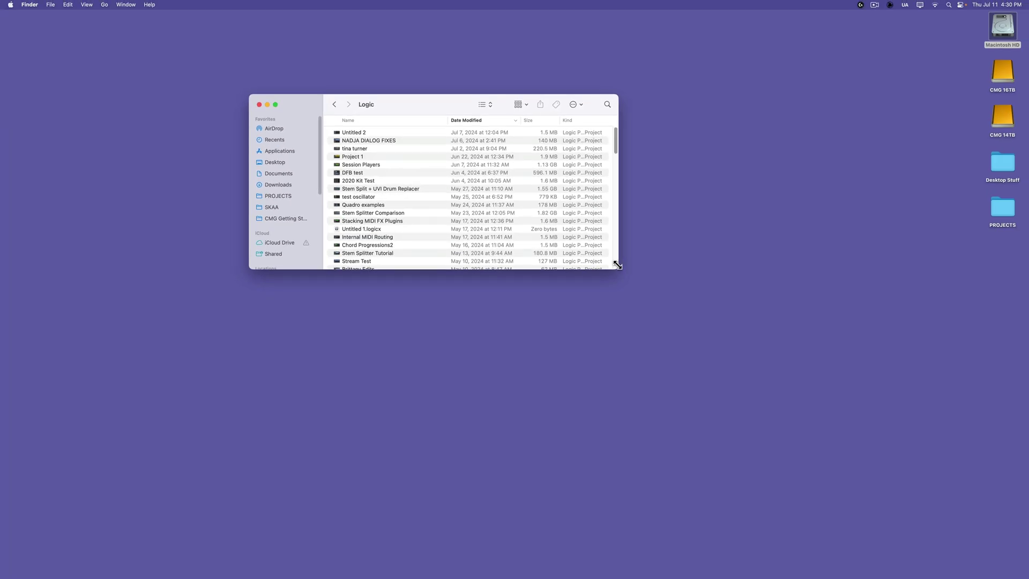
{"action": "left_click_drag", "start_coordinate": [617, 269], "coordinate": [764, 508]}
{"action": "scroll", "coordinate": [549, 333], "scroll_direction": "down", "scroll_amount": 15}
{"action": "scroll", "coordinate": [548, 327], "scroll_direction": "up", "scroll_amount": 15}
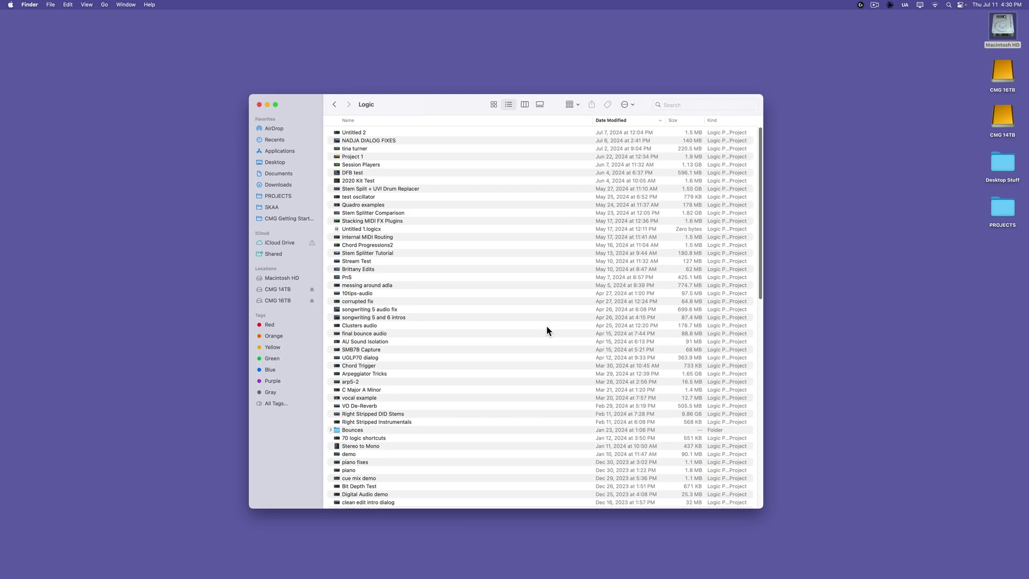
{"action": "left_click_drag", "start_coordinate": [445, 105], "coordinate": [446, 92]}
{"action": "scroll", "coordinate": [466, 306], "scroll_direction": "down", "scroll_amount": 20}
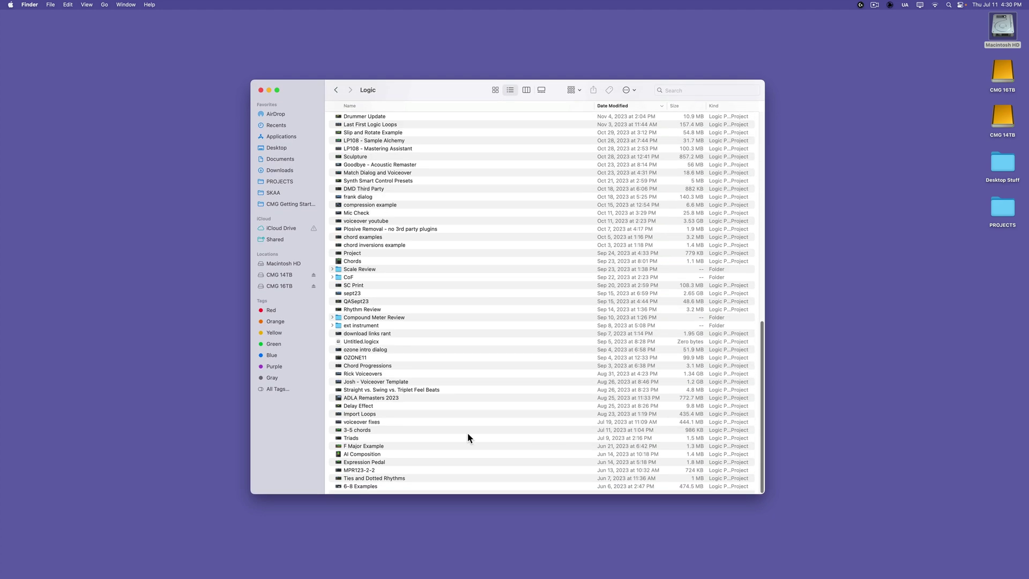
{"action": "scroll", "coordinate": [452, 230], "scroll_direction": "up", "scroll_amount": 20}
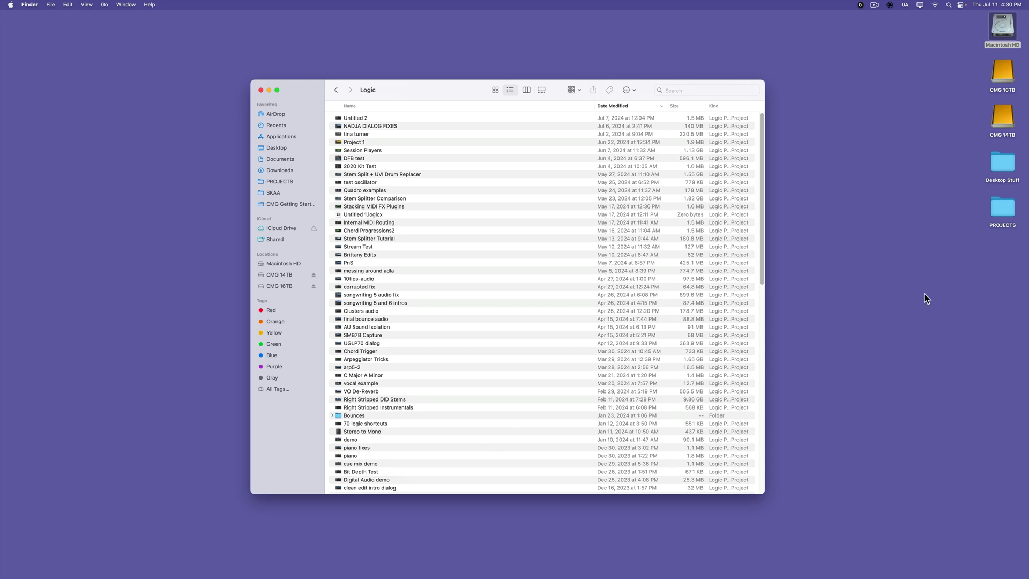
{"action": "left_click", "coordinate": [1000, 210]}
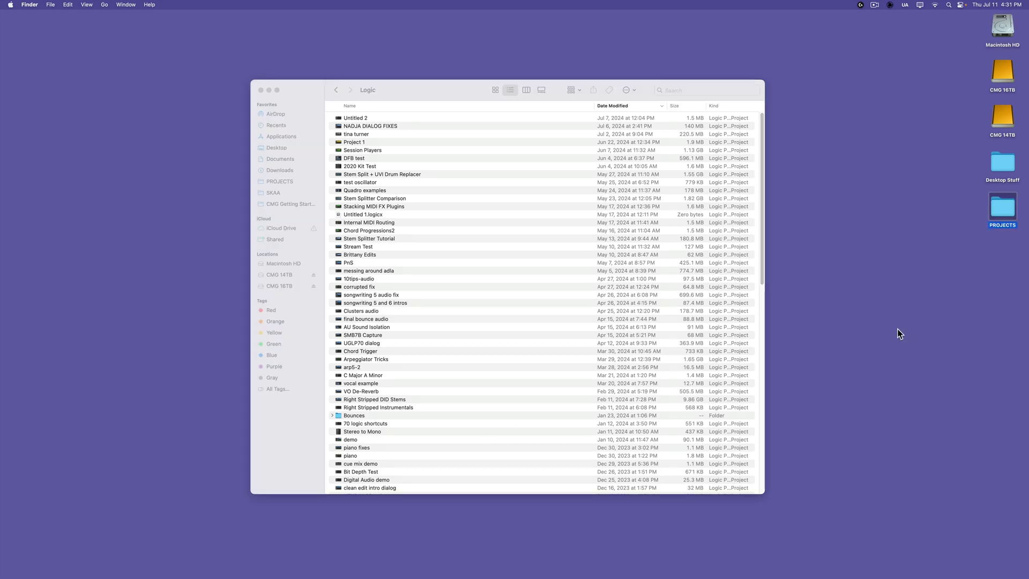
{"action": "left_click", "coordinate": [949, 144]}
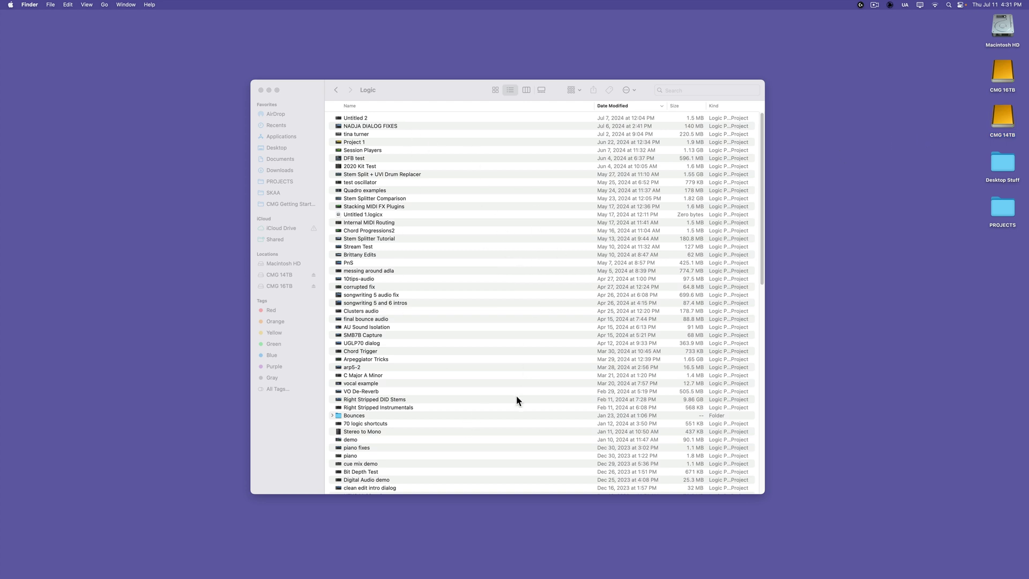
Return to Macintosh HD, add the Logic folder to sidebar Favorites, and open it
{"action": "left_click", "coordinate": [323, 88]}
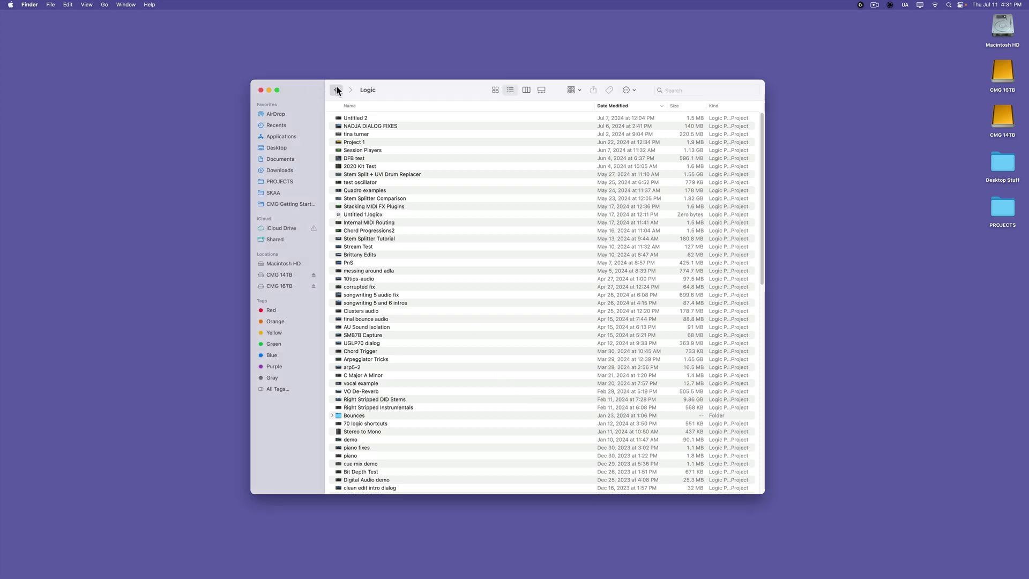
{"action": "left_click", "coordinate": [336, 90]}
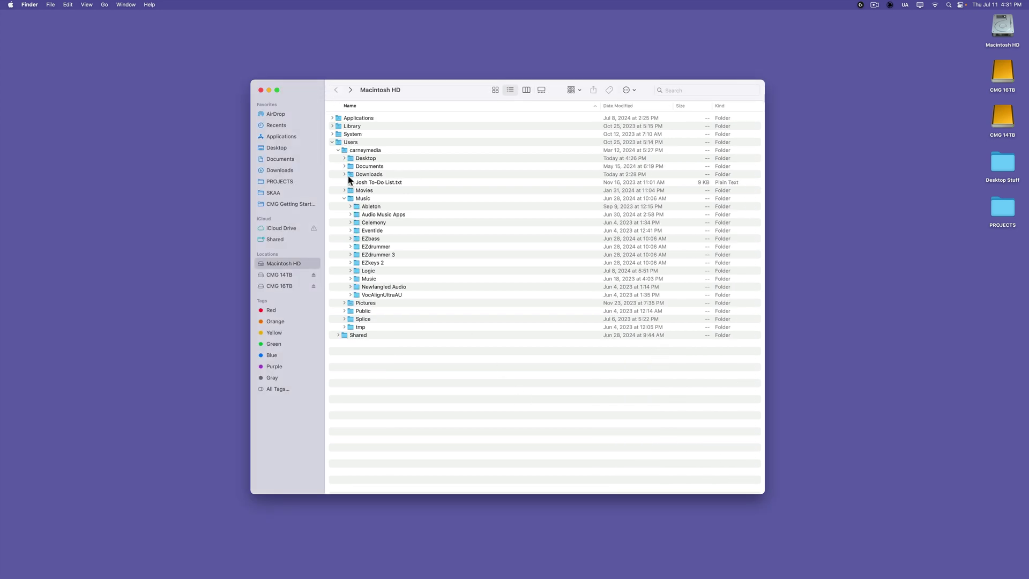
{"action": "left_click", "coordinate": [402, 271]}
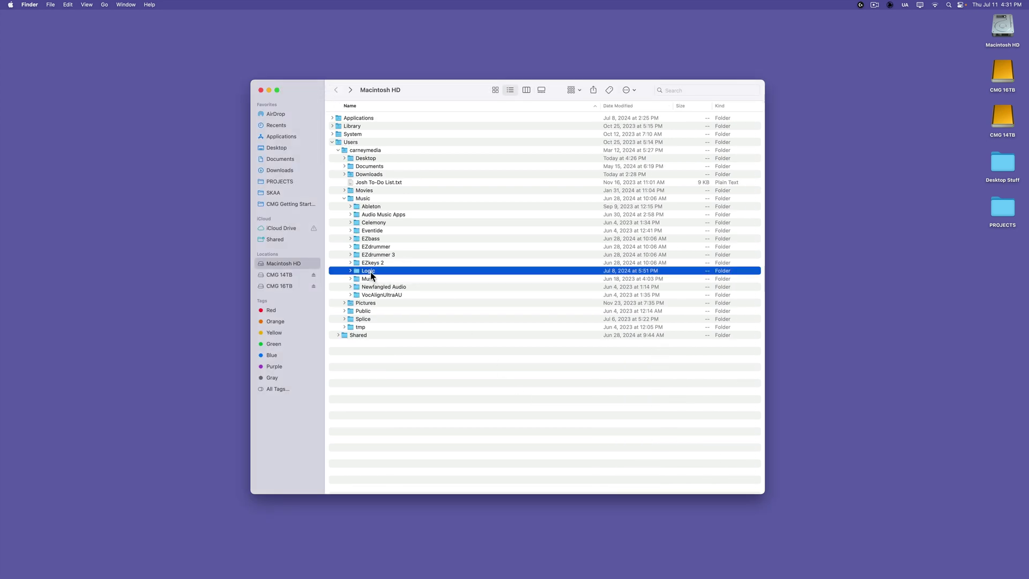
{"action": "left_click_drag", "start_coordinate": [371, 272], "coordinate": [282, 215]}
{"action": "left_click_drag", "start_coordinate": [281, 212], "coordinate": [281, 211]}
{"action": "left_click", "coordinate": [287, 216]}
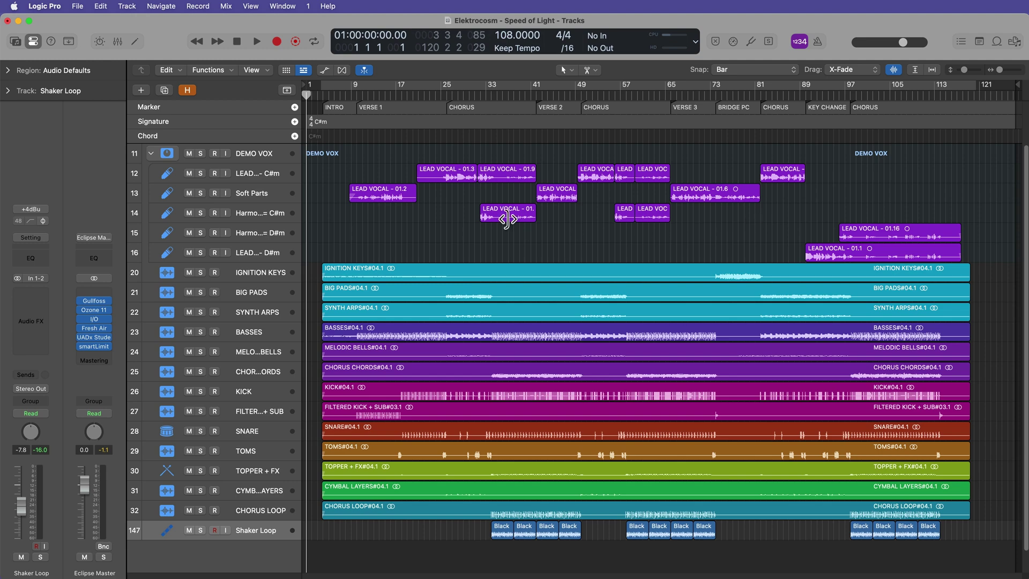
Save the Elektrocosm – Speed of Light project in place from the File menu
{"action": "left_click", "coordinate": [79, 6]}
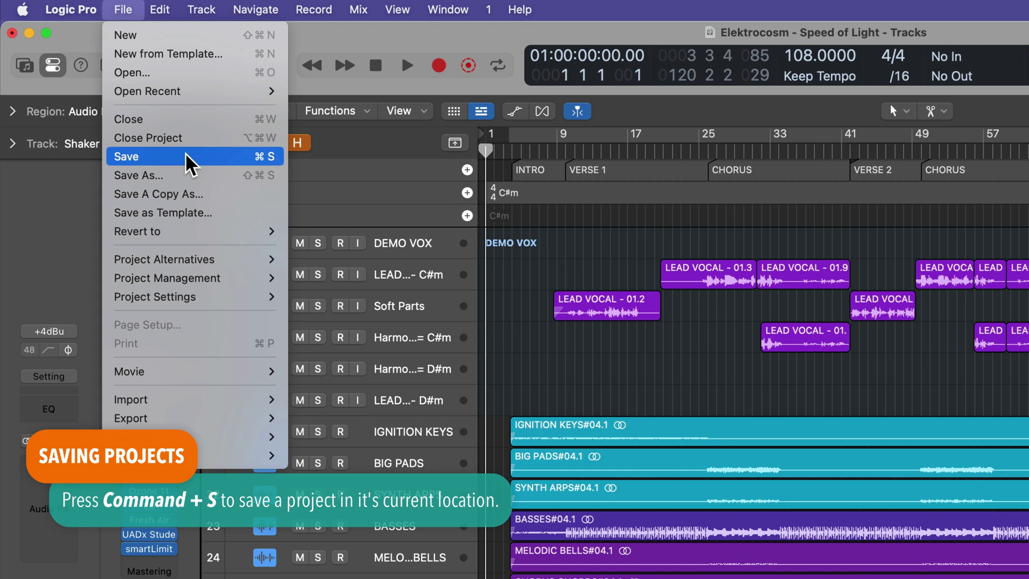
{"action": "left_click", "coordinate": [597, 345]}
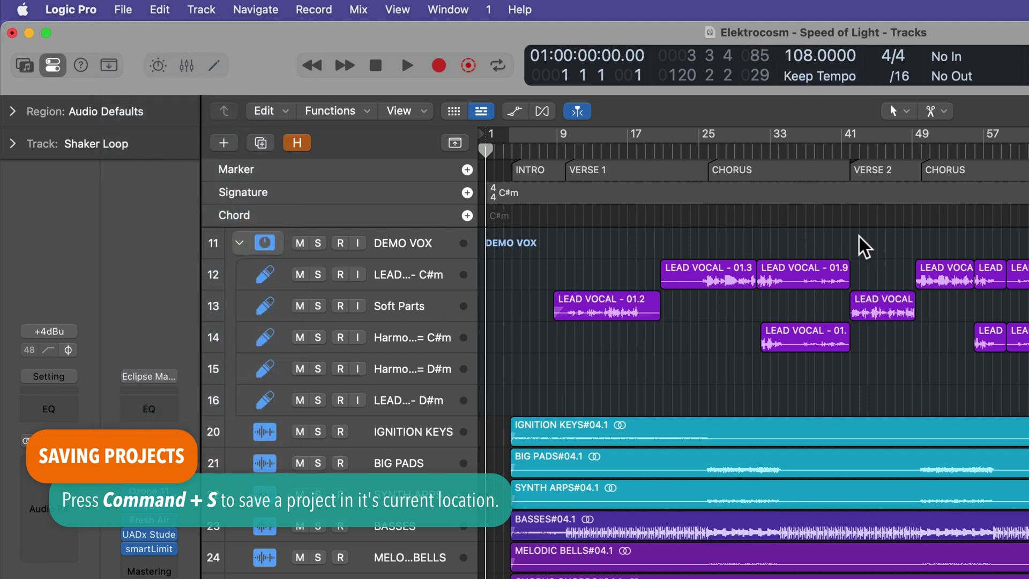
{"action": "left_click", "coordinate": [132, 8]}
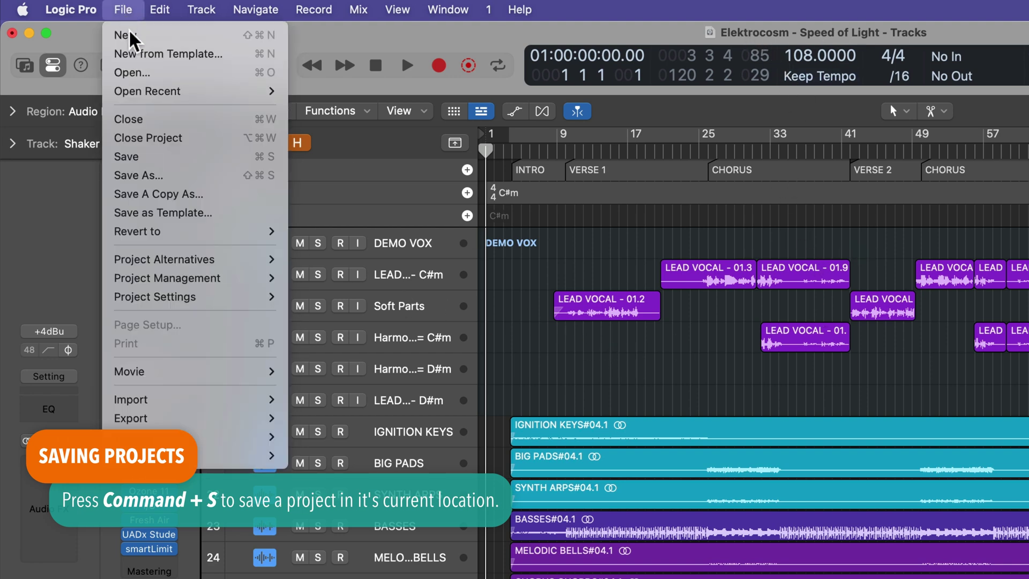
{"action": "left_click", "coordinate": [153, 151]}
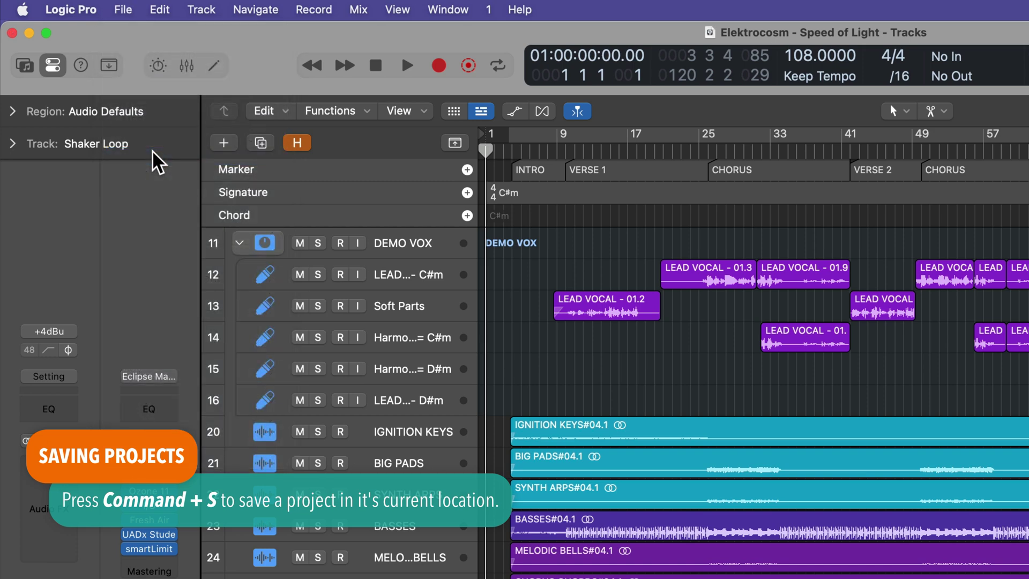
{"action": "left_click", "coordinate": [128, 11]}
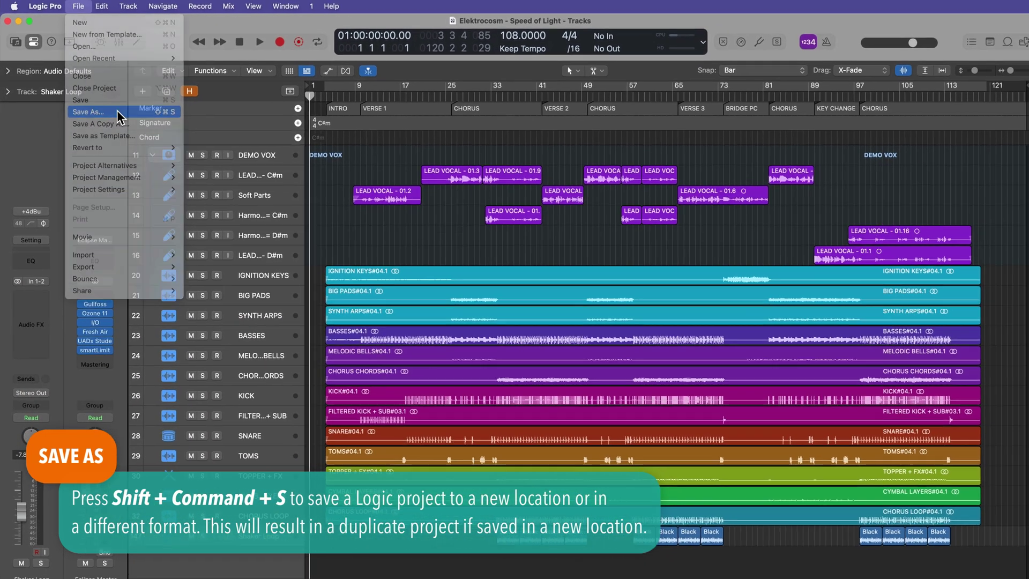
Start Save As, expand the dialog, pick the Desktop, and name the project 'Project Package'
{"action": "left_click", "coordinate": [183, 173]}
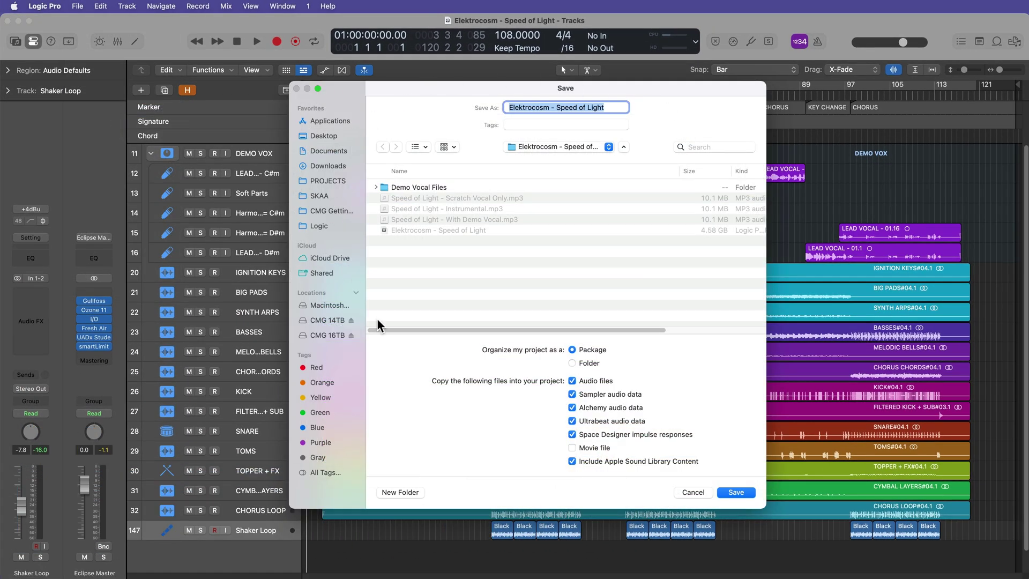
{"action": "left_click", "coordinate": [623, 147]}
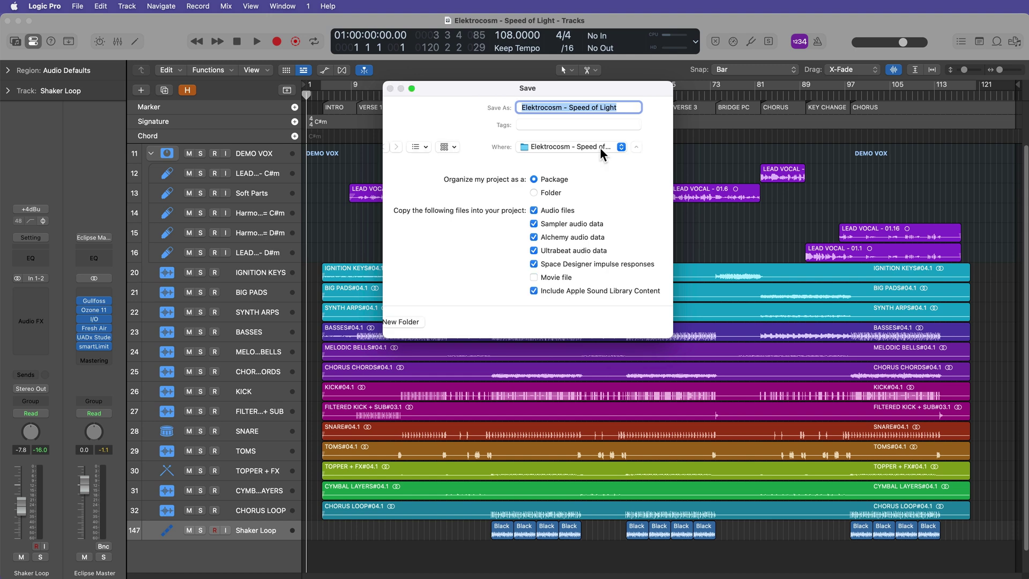
{"action": "left_click", "coordinate": [600, 147]}
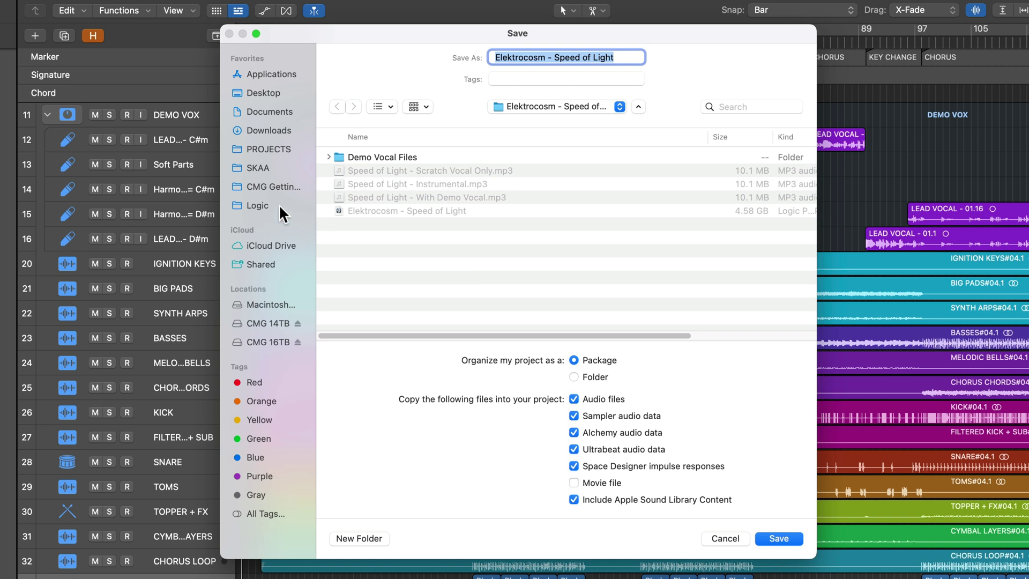
{"action": "left_click", "coordinate": [279, 204]}
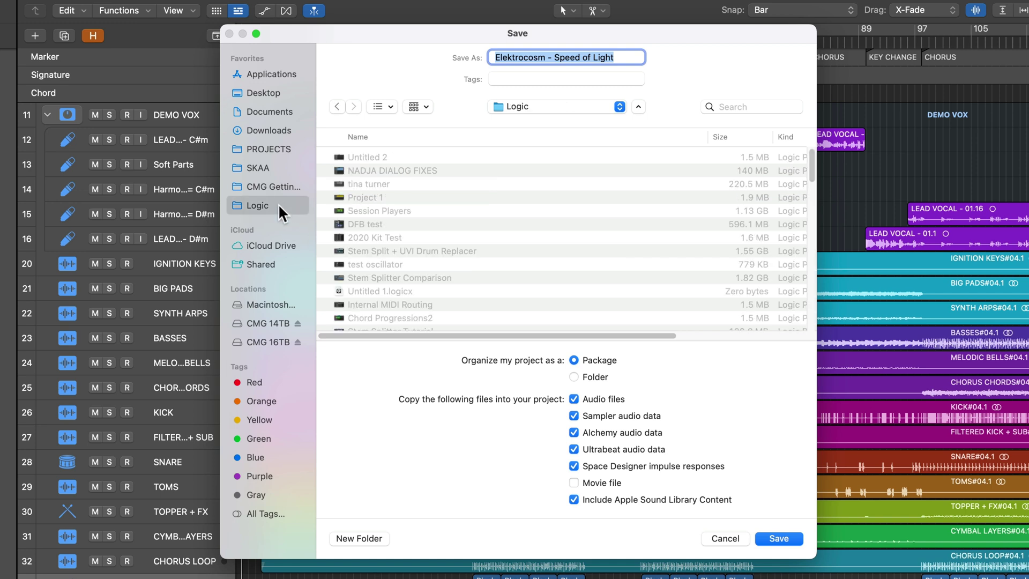
{"action": "left_click", "coordinate": [274, 94]}
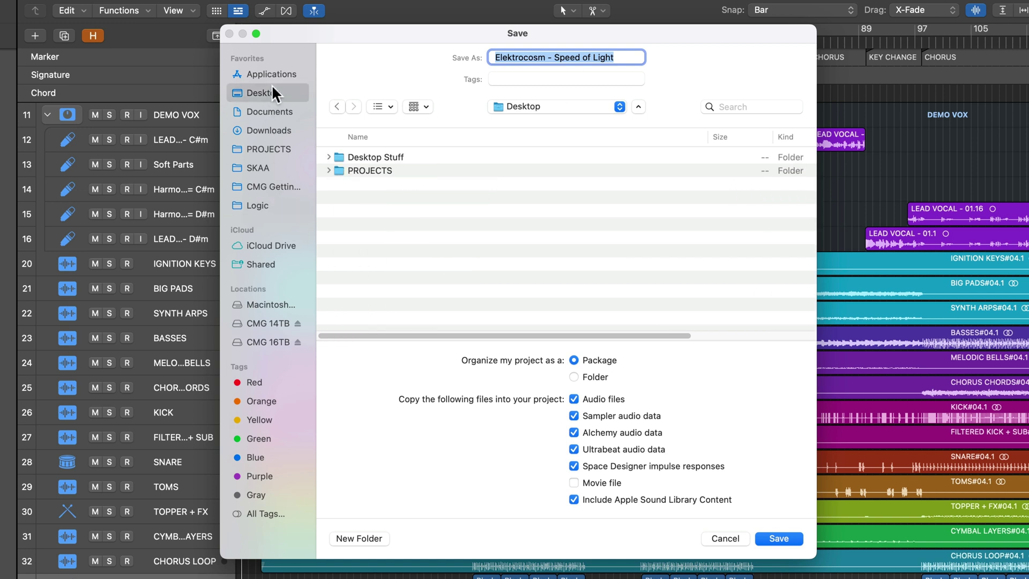
{"action": "left_click", "coordinate": [440, 255]}
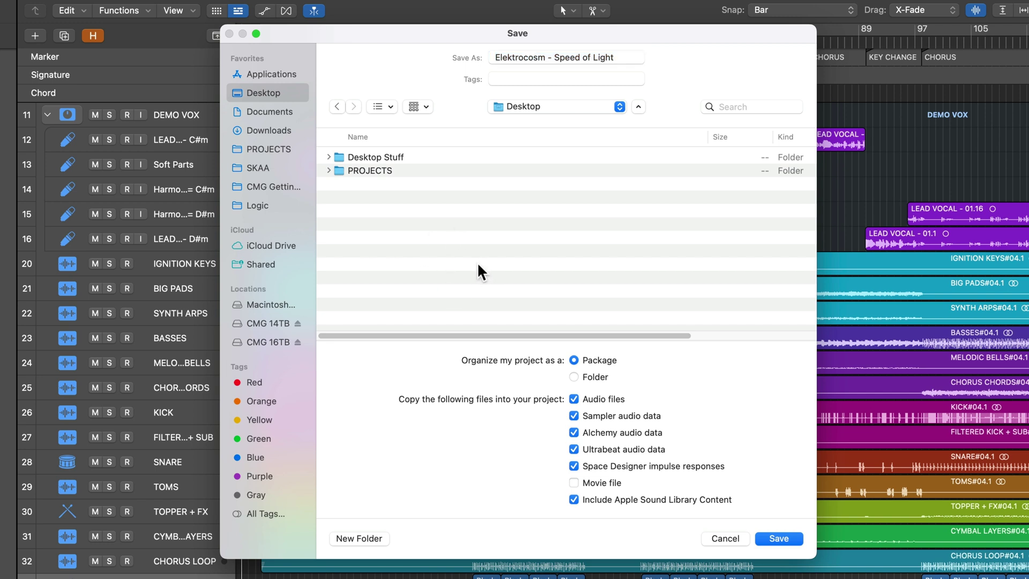
{"action": "triple_click", "coordinate": [622, 56]}
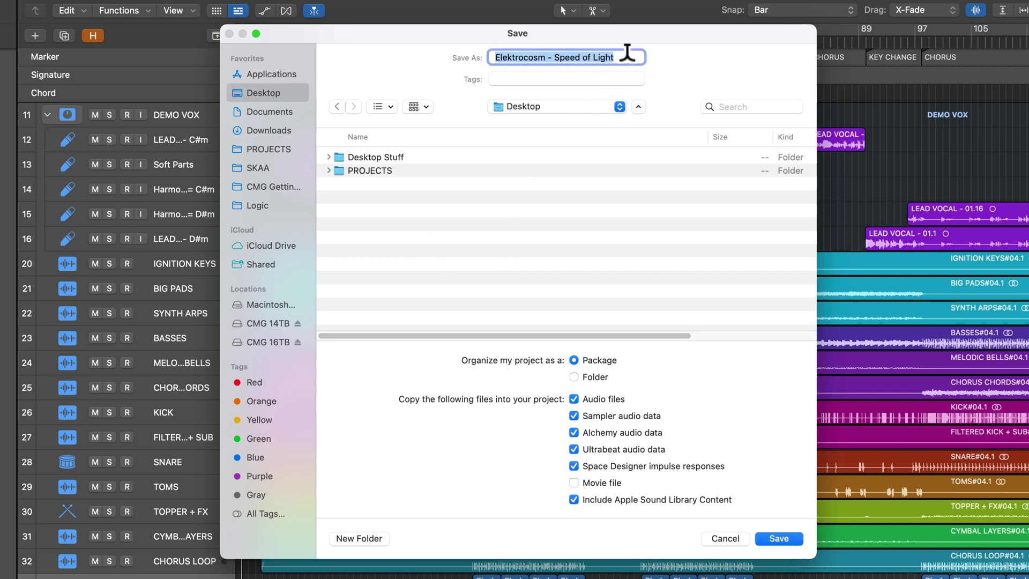
{"action": "type", "text": "Project Package"}
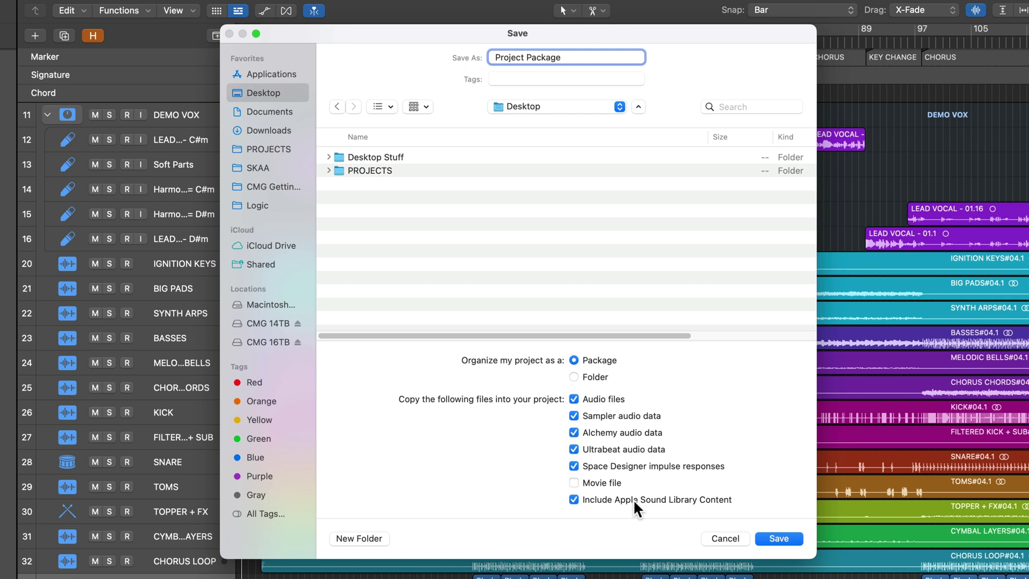
{"action": "left_click", "coordinate": [616, 414]}
{"action": "left_click", "coordinate": [613, 432]}
{"action": "left_click", "coordinate": [609, 449]}
{"action": "left_click", "coordinate": [608, 465]}
{"action": "left_click", "coordinate": [594, 498]}
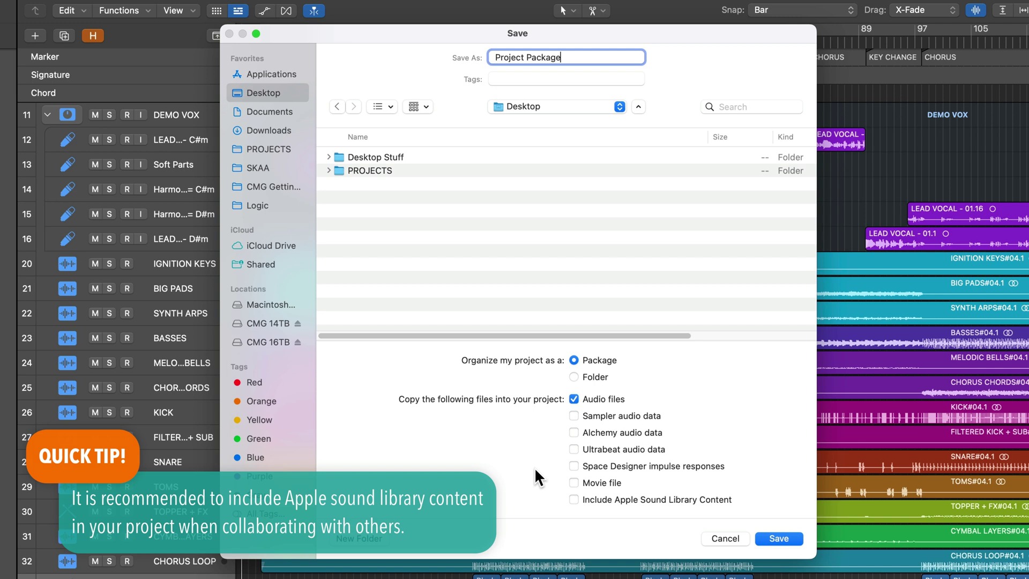
{"action": "left_click", "coordinate": [623, 501]}
{"action": "left_click", "coordinate": [603, 477]}
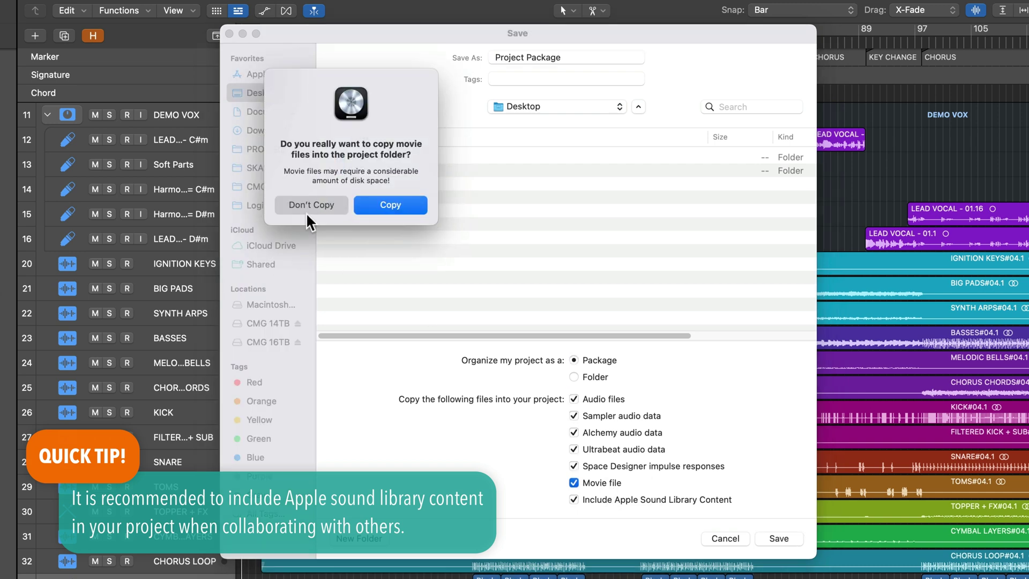
{"action": "left_click", "coordinate": [305, 203]}
{"action": "left_click", "coordinate": [613, 499]}
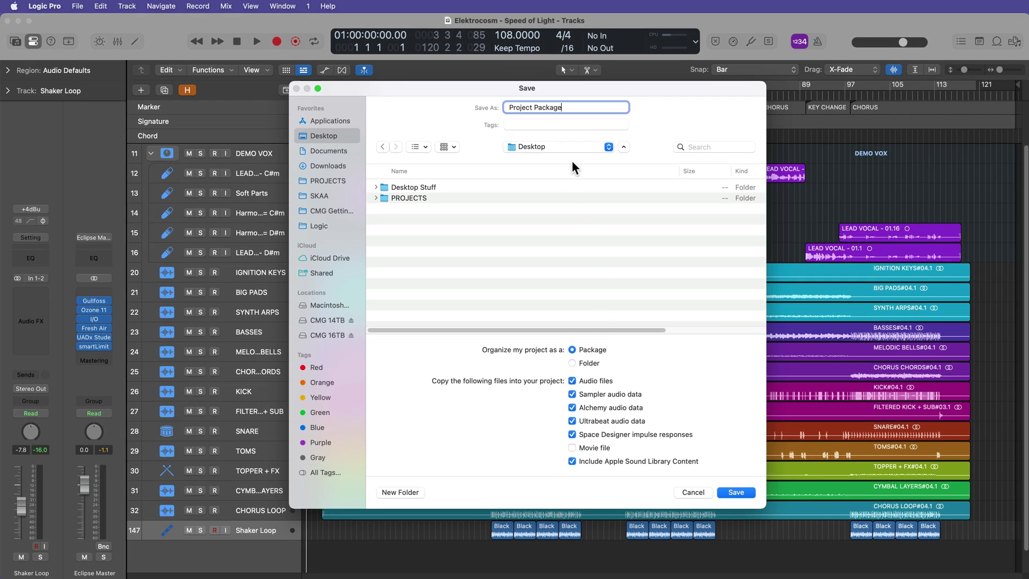
Save to the Desktop as package 'Project Package', then Save As 'Project Folder'
{"action": "left_click", "coordinate": [736, 492]}
{"action": "key", "text": "super+shift+s"}
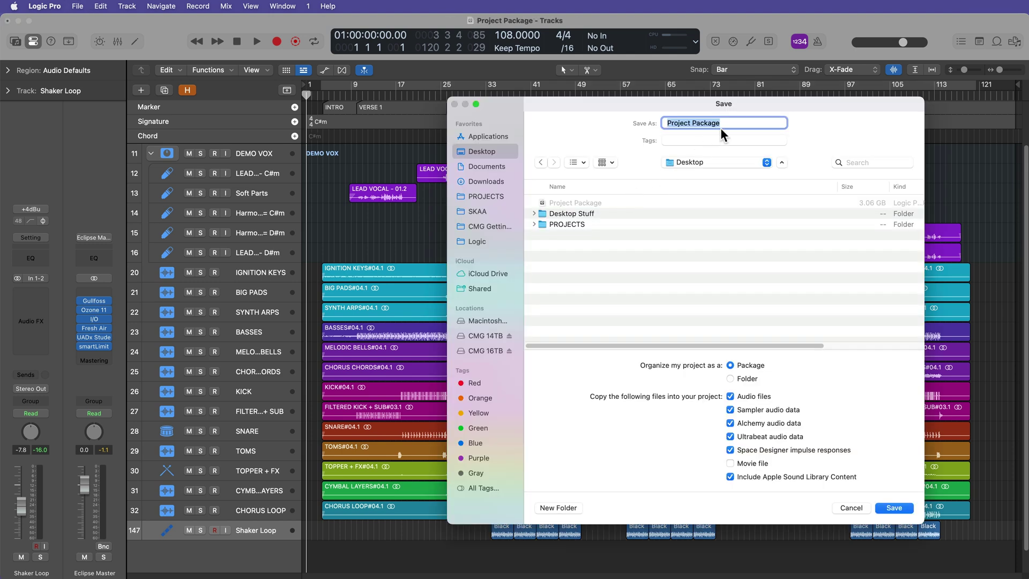
{"action": "left_click_drag", "start_coordinate": [750, 105], "coordinate": [656, 91]}
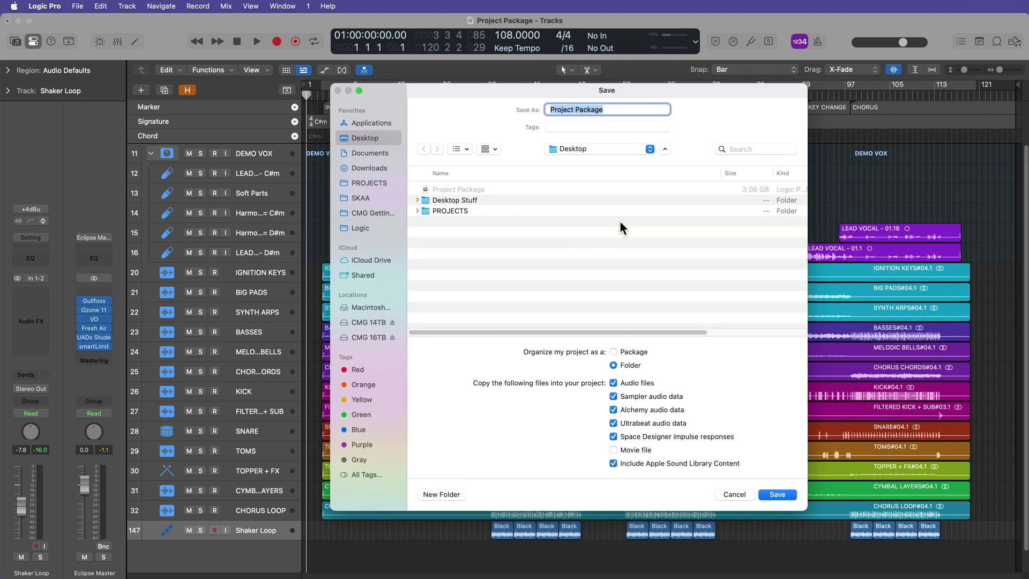
{"action": "triple_click", "coordinate": [617, 110]}
{"action": "type", "text": "Project"}
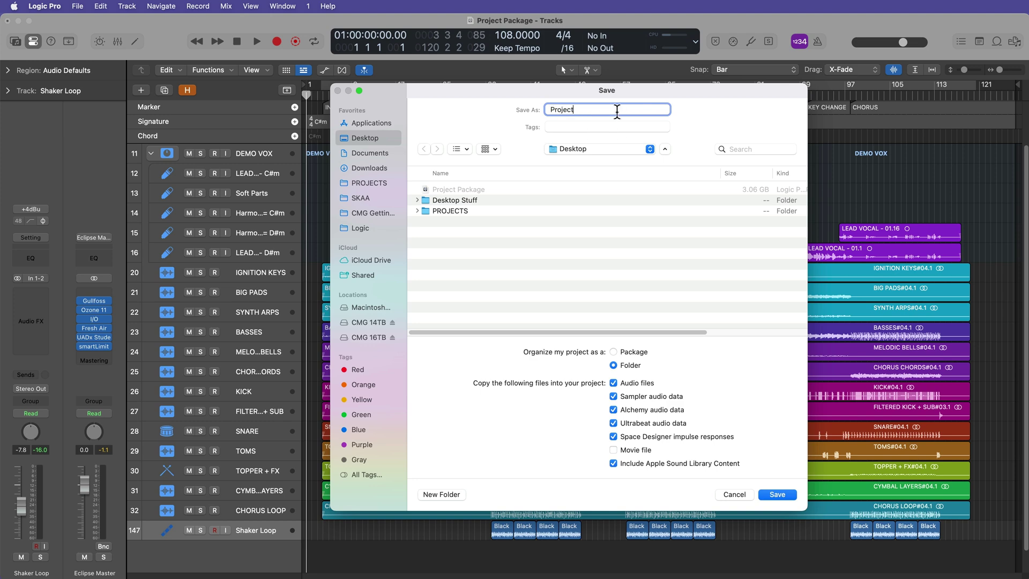
{"action": "type", "text": " Folder"}
{"action": "key", "text": "Return"}
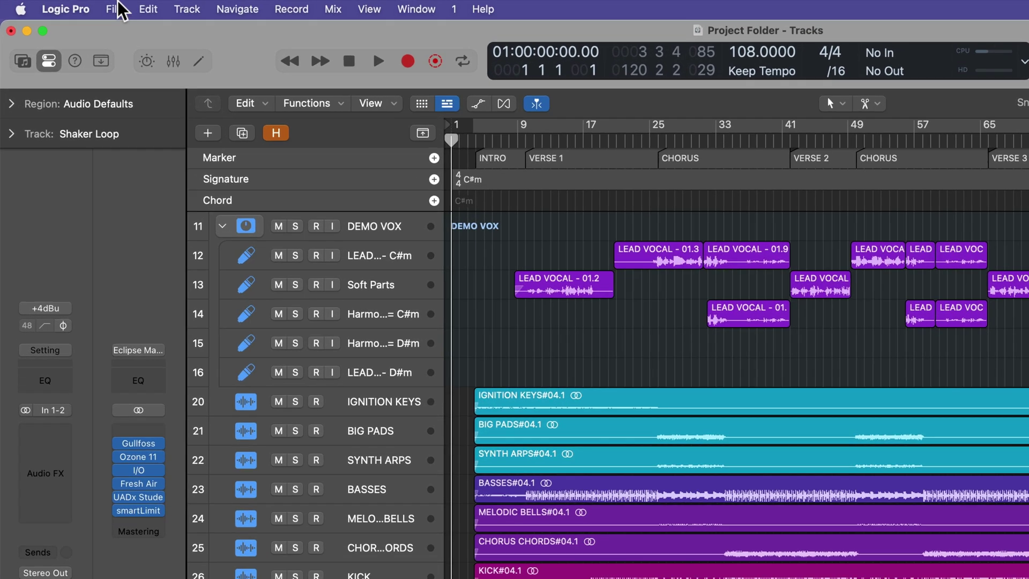
Start a copy inside Project Folder and rename it 'Project Folder v2'
{"action": "left_click", "coordinate": [78, 6]}
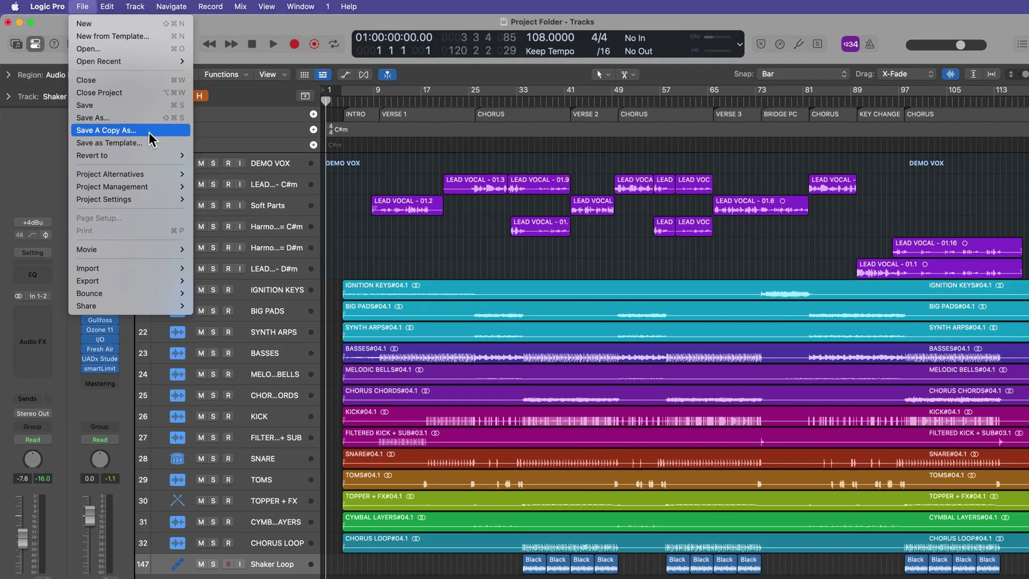
{"action": "left_click", "coordinate": [222, 196]}
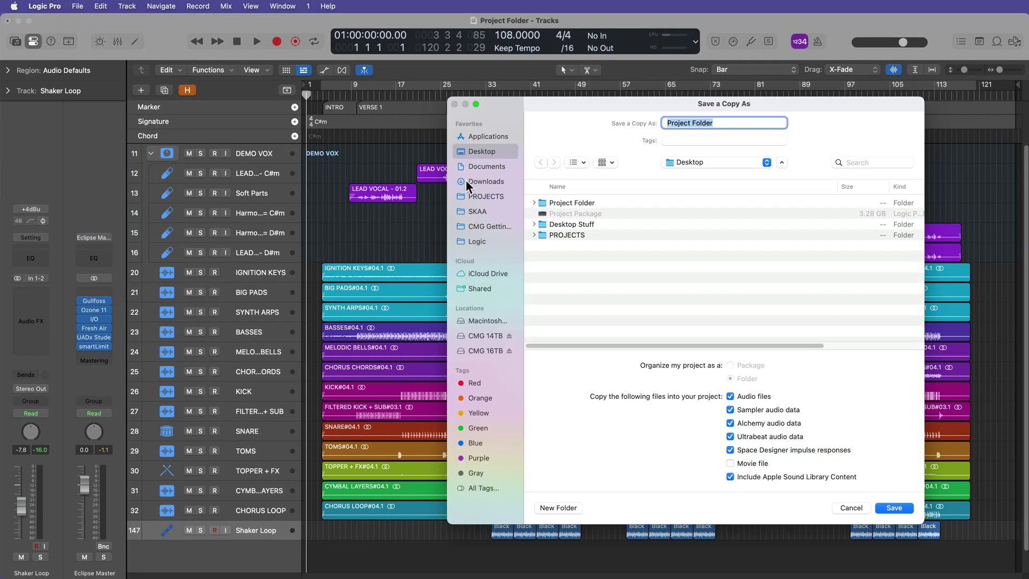
{"action": "double_click", "coordinate": [572, 203]}
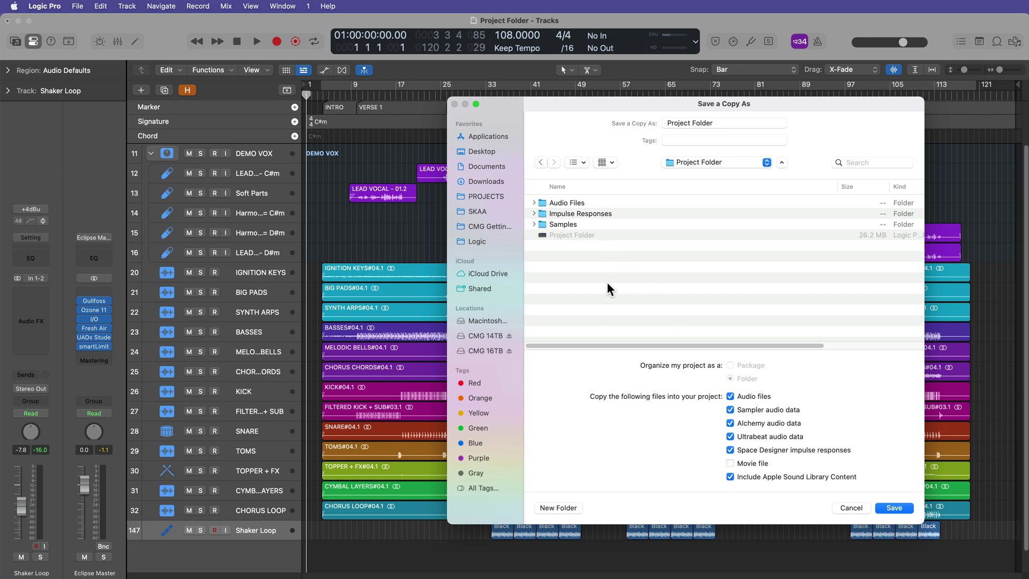
{"action": "left_click", "coordinate": [743, 124]}
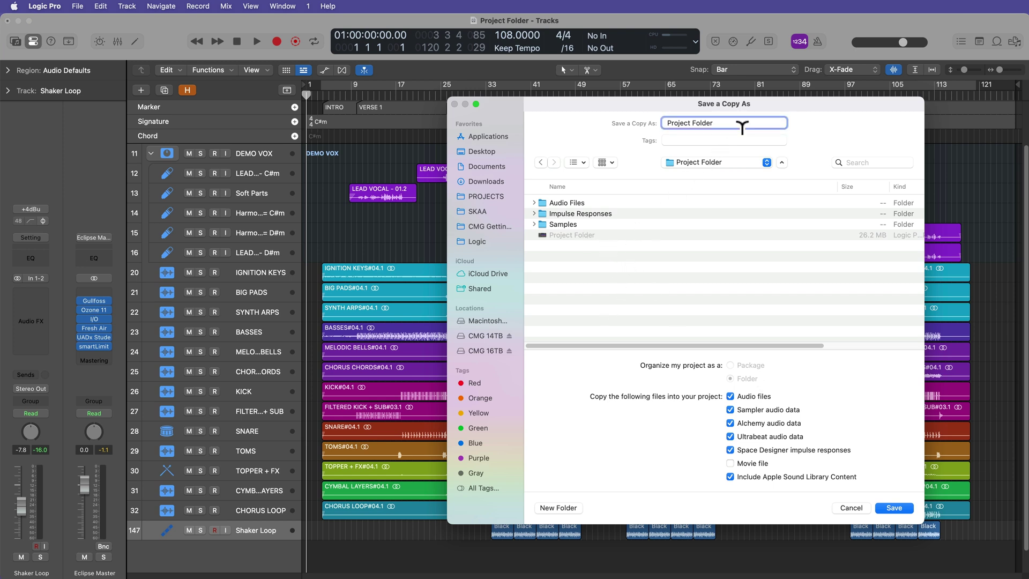
{"action": "key", "text": "BackSpace"}
{"action": "type", "text": "r v2"}
Save copies in Project Folder as 'Project Folder v2' and 'Project Folder 3', then start another
{"action": "left_click", "coordinate": [892, 506]}
{"action": "left_click", "coordinate": [78, 6]}
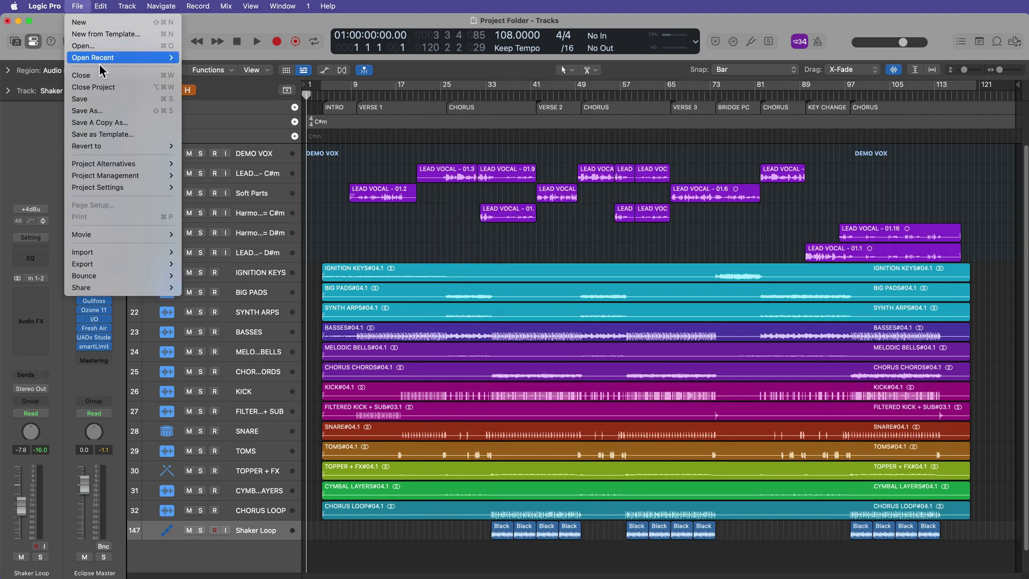
{"action": "left_click", "coordinate": [102, 116]}
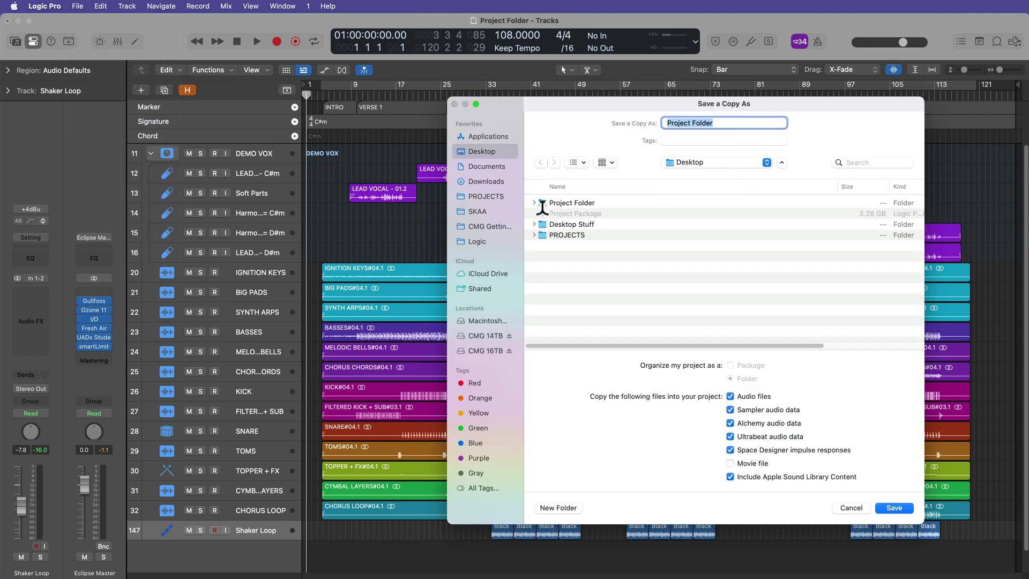
{"action": "double_click", "coordinate": [567, 203]}
{"action": "left_click", "coordinate": [727, 122]}
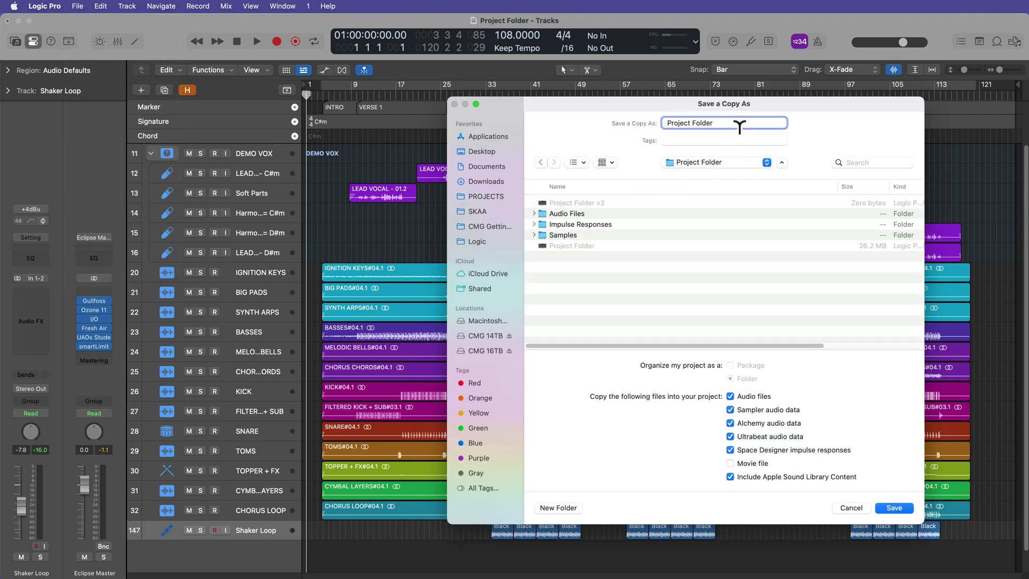
{"action": "type", "text": "3"}
{"action": "key", "text": "Return"}
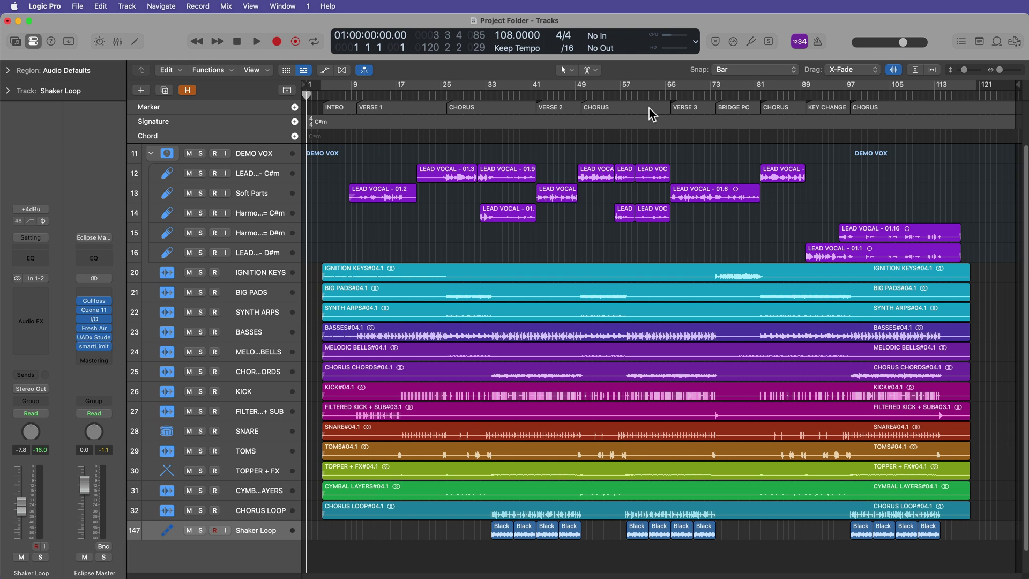
{"action": "left_click", "coordinate": [78, 6]}
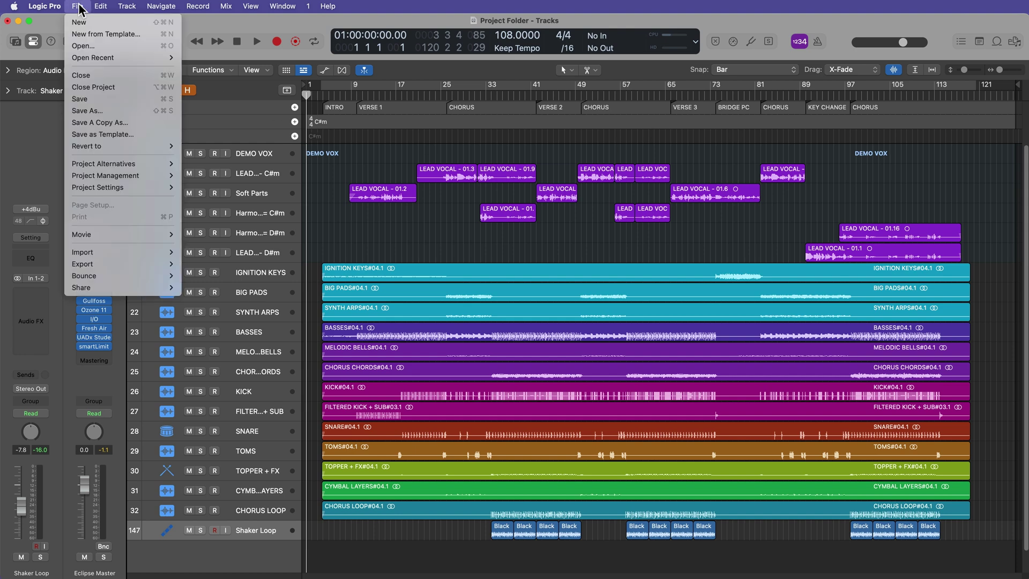
{"action": "left_click", "coordinate": [101, 123]}
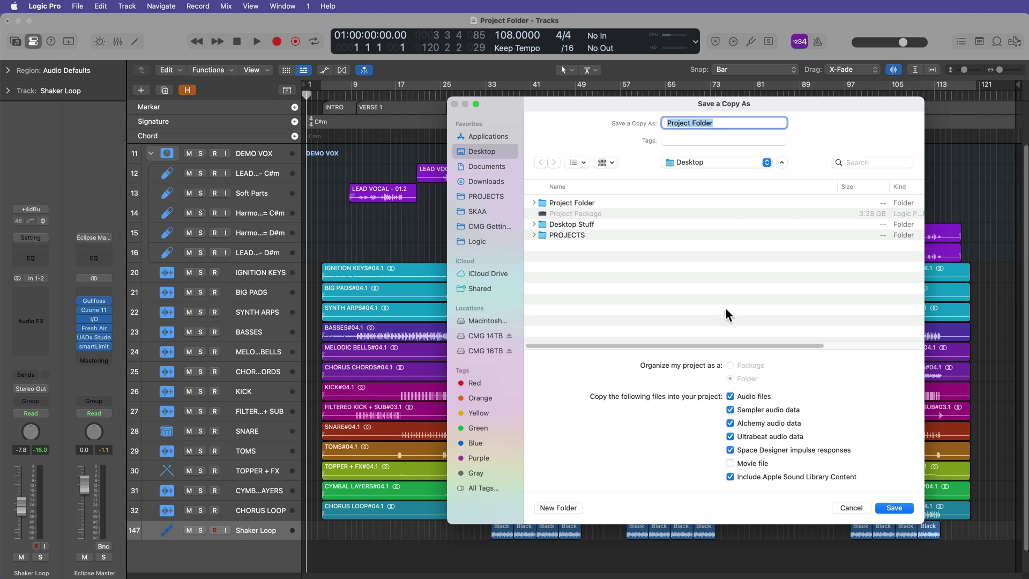
Dismiss the save-a-copy dialog, then quit Logic Pro, saving the project changes
{"action": "left_click", "coordinate": [853, 507]}
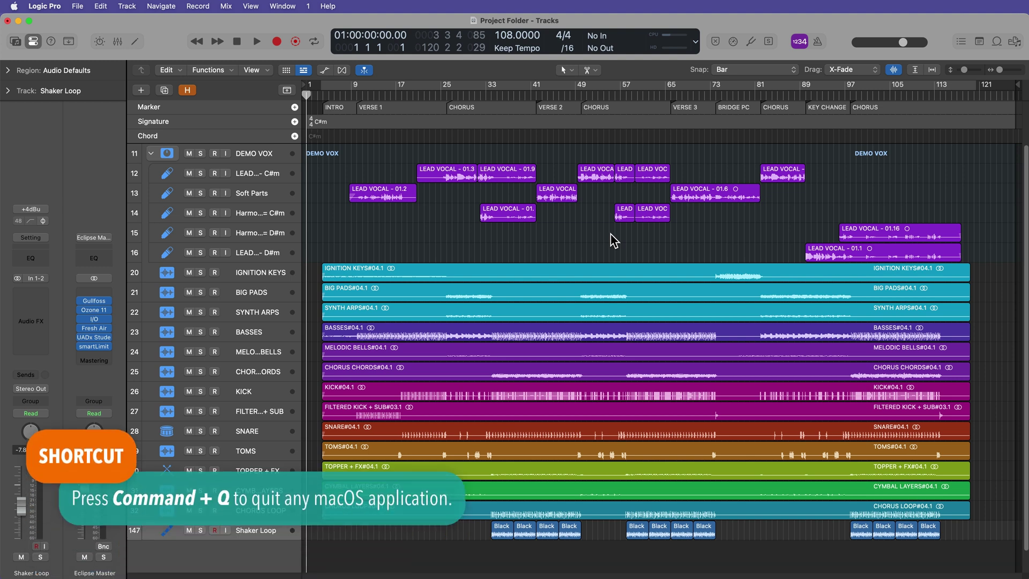
{"action": "key", "text": "super+q"}
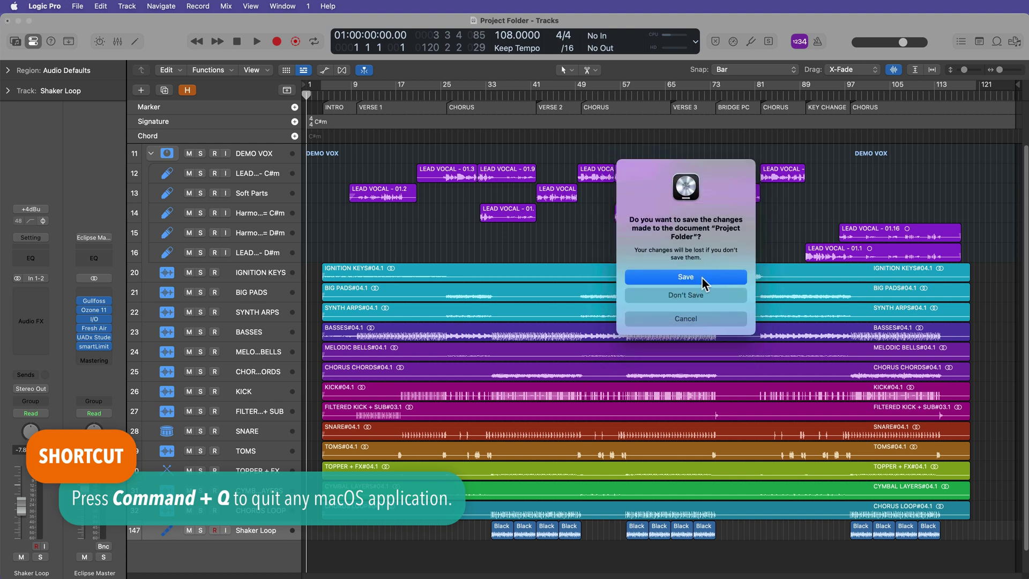
{"action": "left_click", "coordinate": [703, 279]}
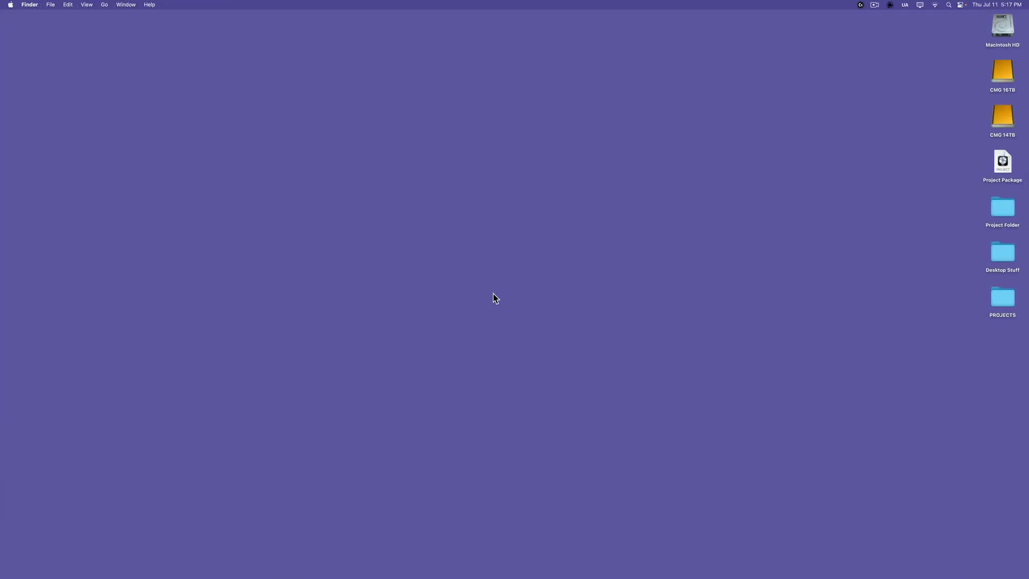
Open the desktop Project Folder, narrowing the Name column and widening Kind to show full types
{"action": "left_click", "coordinate": [998, 175]}
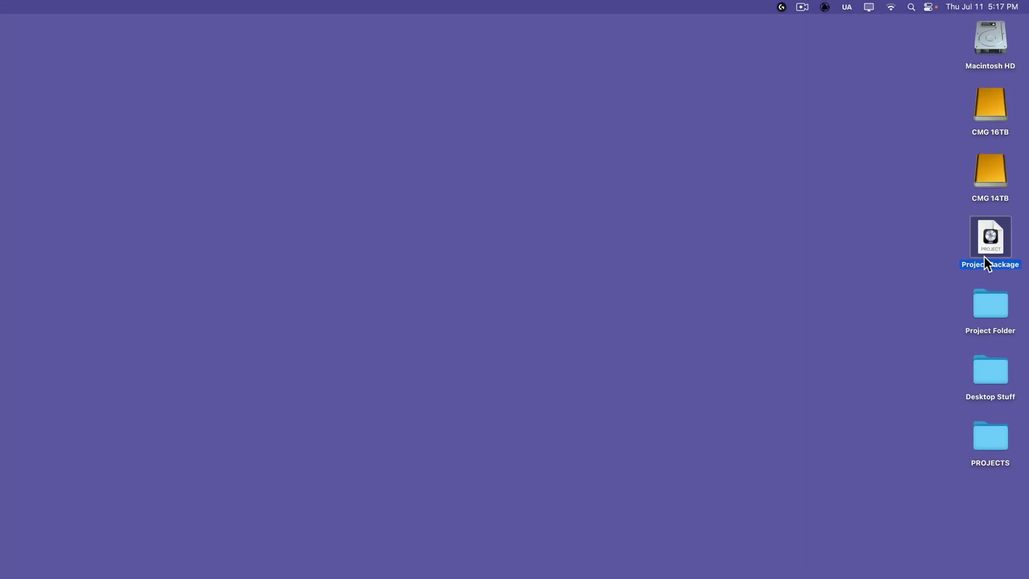
{"action": "left_click", "coordinate": [986, 309]}
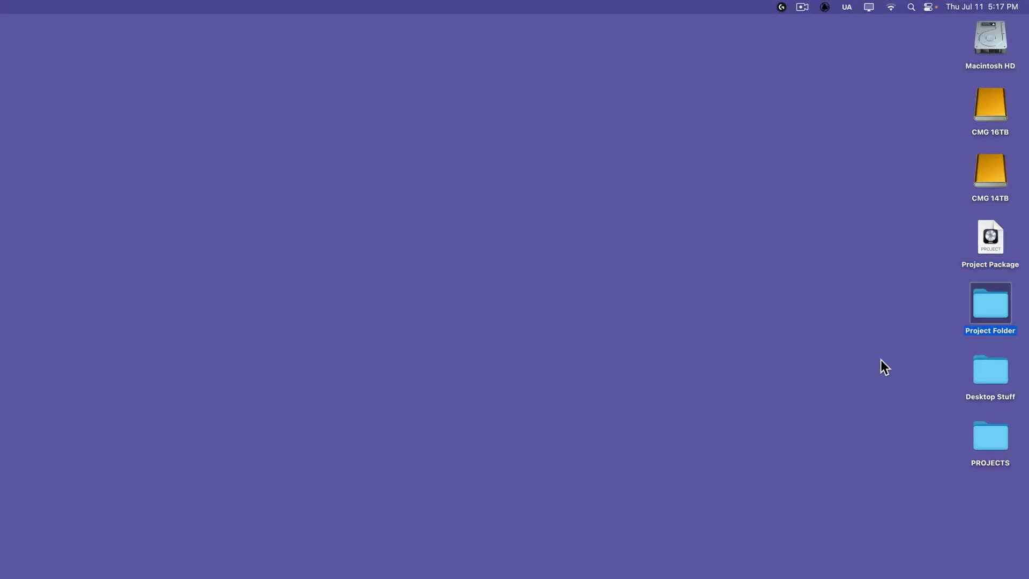
{"action": "double_click", "coordinate": [991, 304]}
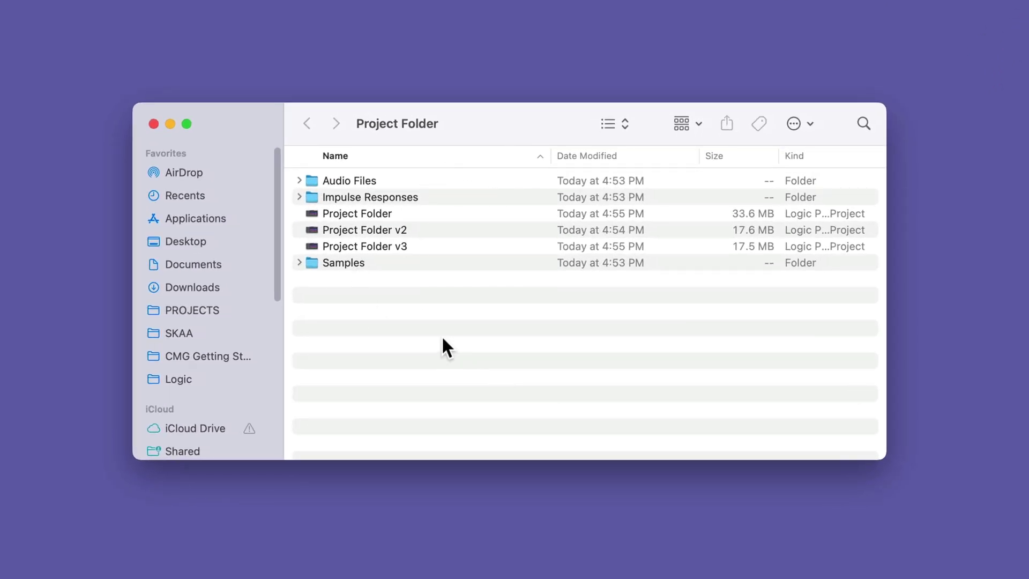
{"action": "left_click", "coordinate": [404, 214]}
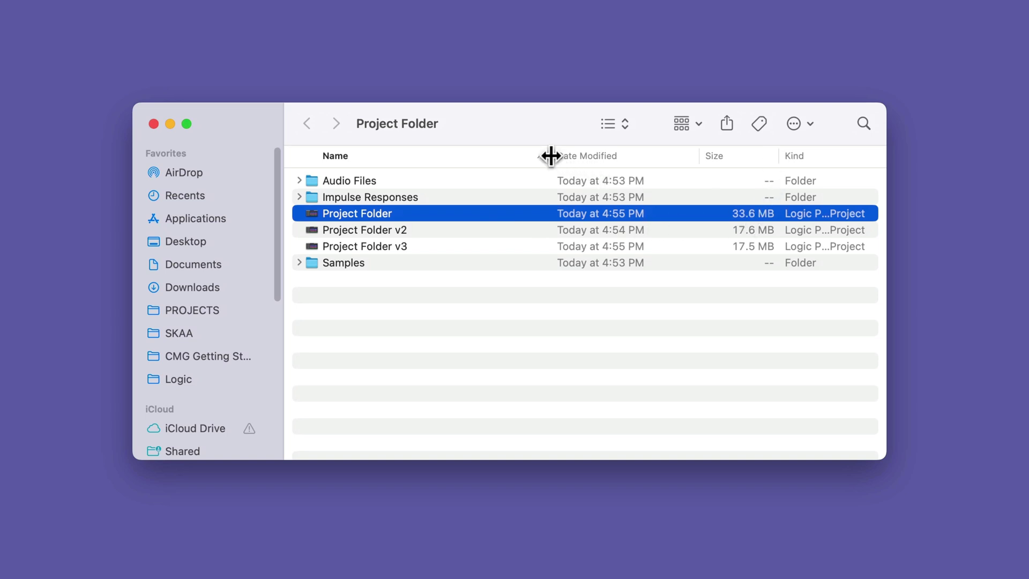
{"action": "left_click_drag", "start_coordinate": [551, 156], "coordinate": [462, 155]}
{"action": "left_click_drag", "start_coordinate": [797, 156], "coordinate": [834, 156]}
Select the Project Folder v2 and v3 projects in turn, ending on the main project file
{"action": "left_click", "coordinate": [427, 232]}
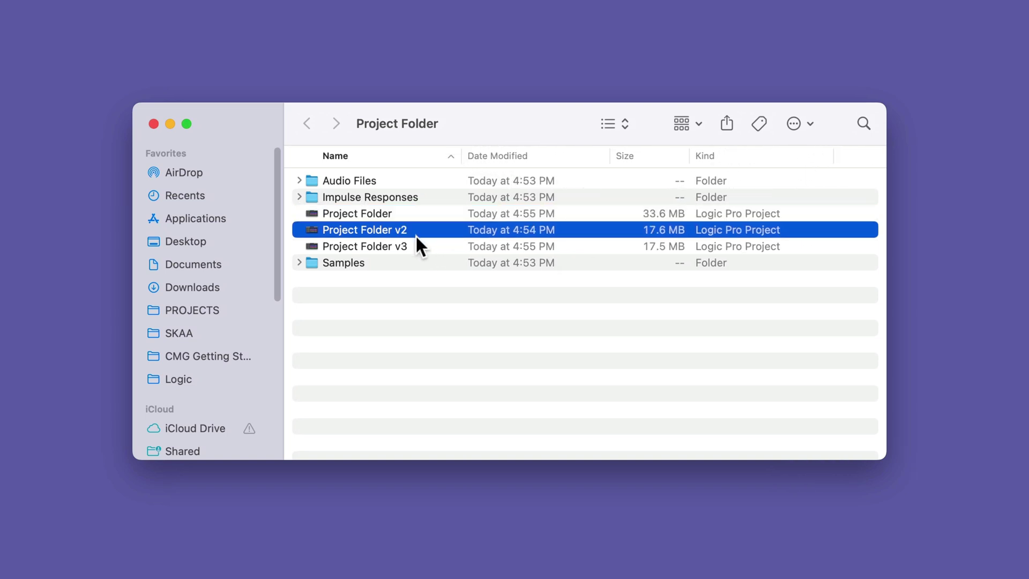
{"action": "left_click", "coordinate": [414, 241]}
{"action": "left_click", "coordinate": [410, 229]}
{"action": "left_click", "coordinate": [425, 247]}
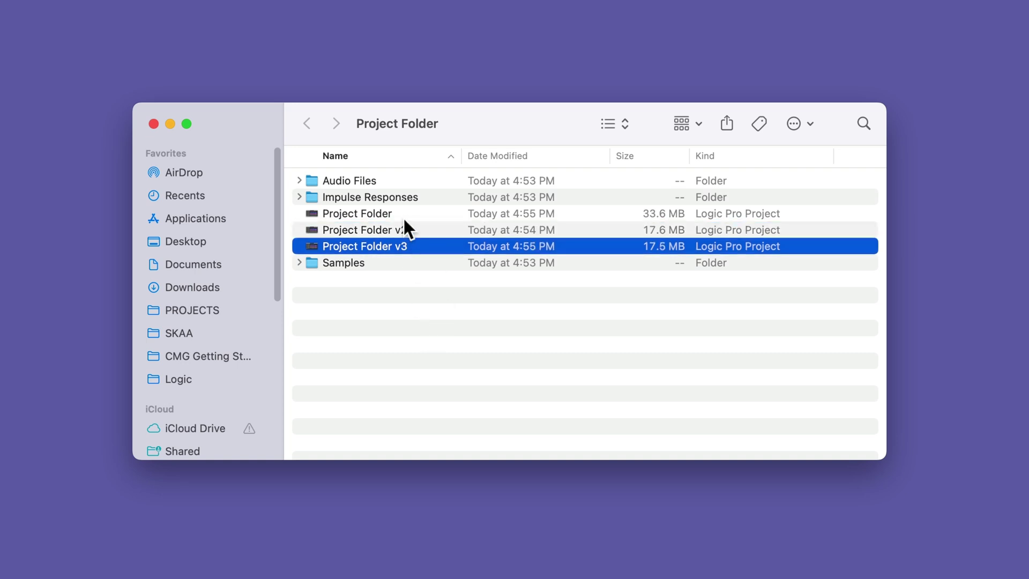
{"action": "left_click", "coordinate": [429, 215]}
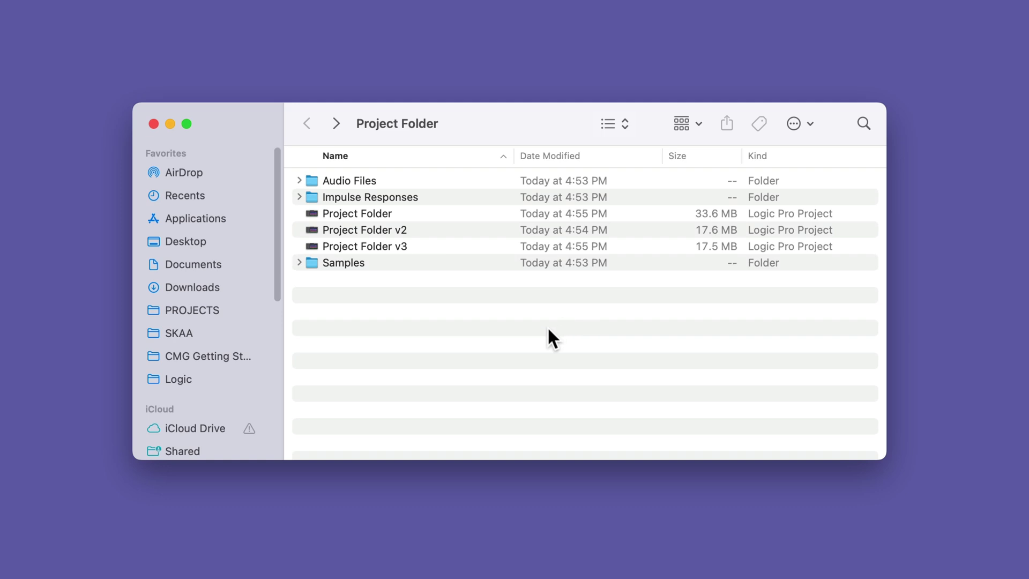
Create a new folder named 'Samples + Loops' inside Project Folder
{"action": "right_click", "coordinate": [455, 336]}
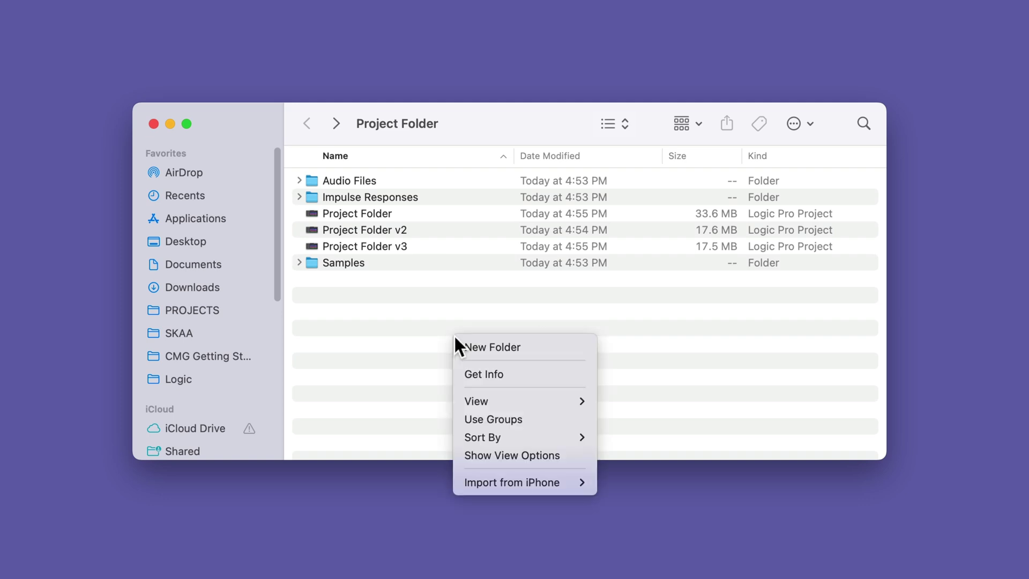
{"action": "left_click", "coordinate": [497, 345]}
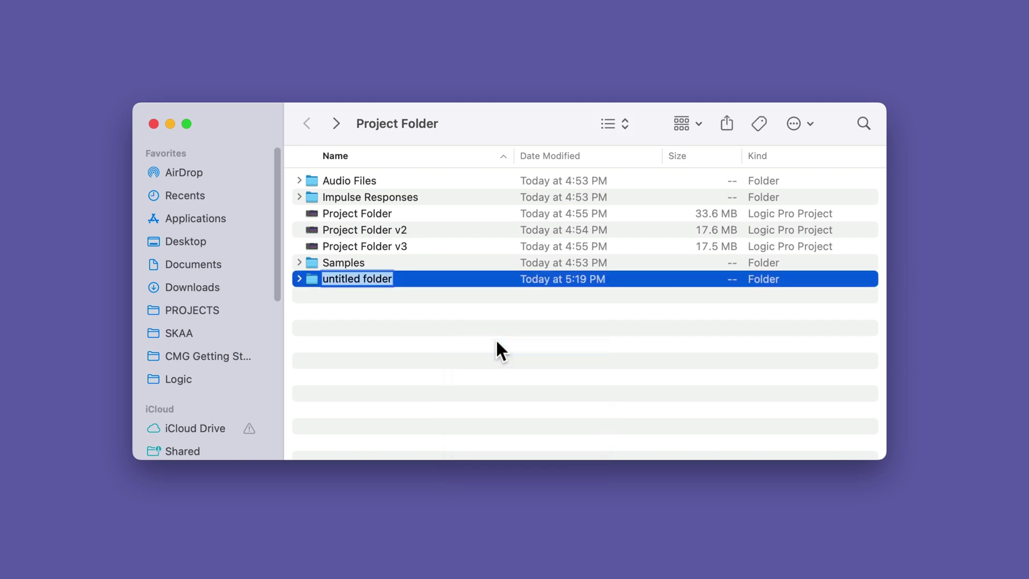
{"action": "type", "text": "Samples + Loop"}
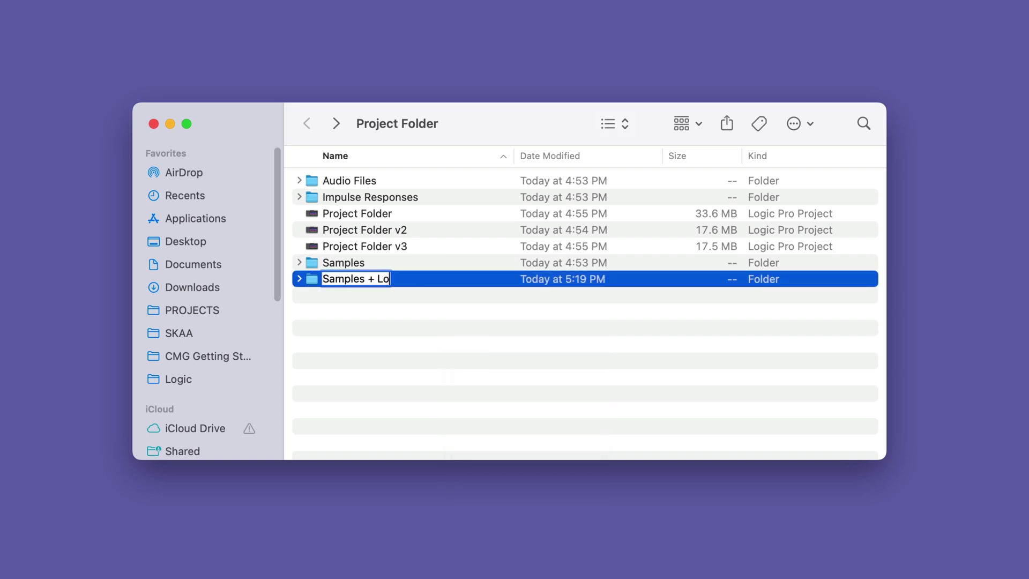
{"action": "type", "text": "s"}
{"action": "key", "text": "Return"}
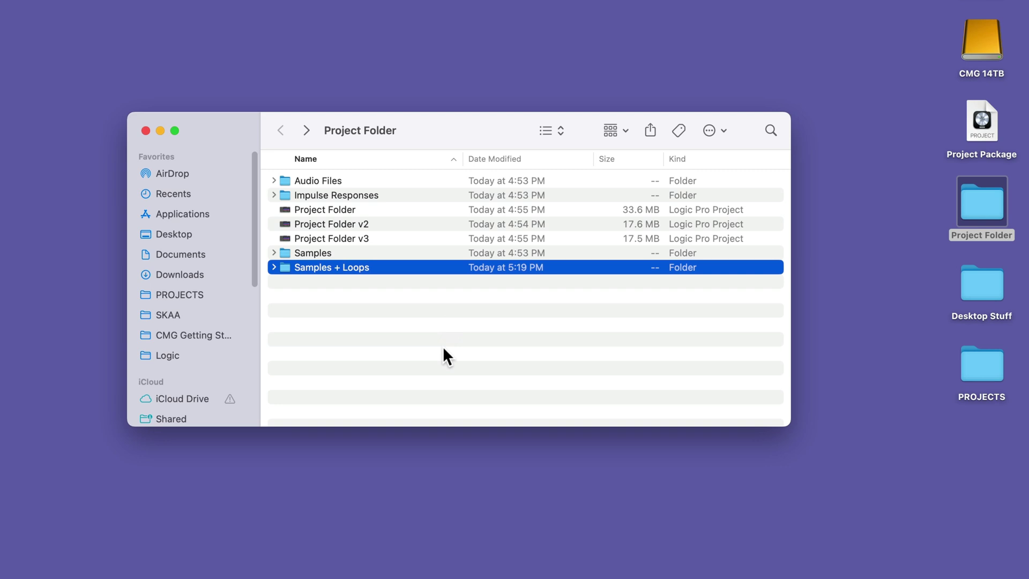
{"action": "left_click", "coordinate": [983, 130]}
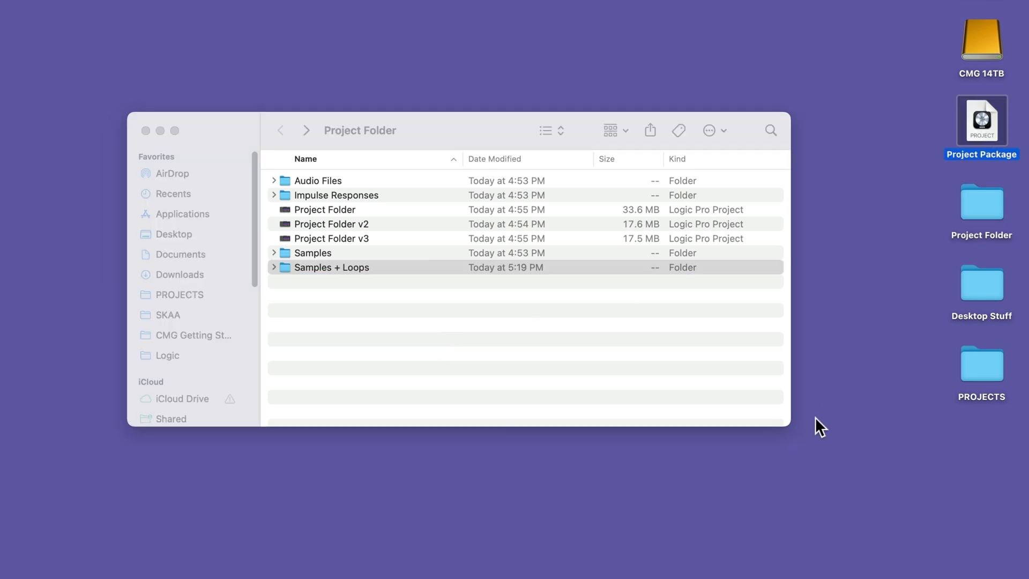
Look through the Audio Files folder's contents, then return to Project Folder
{"action": "left_click", "coordinate": [460, 367]}
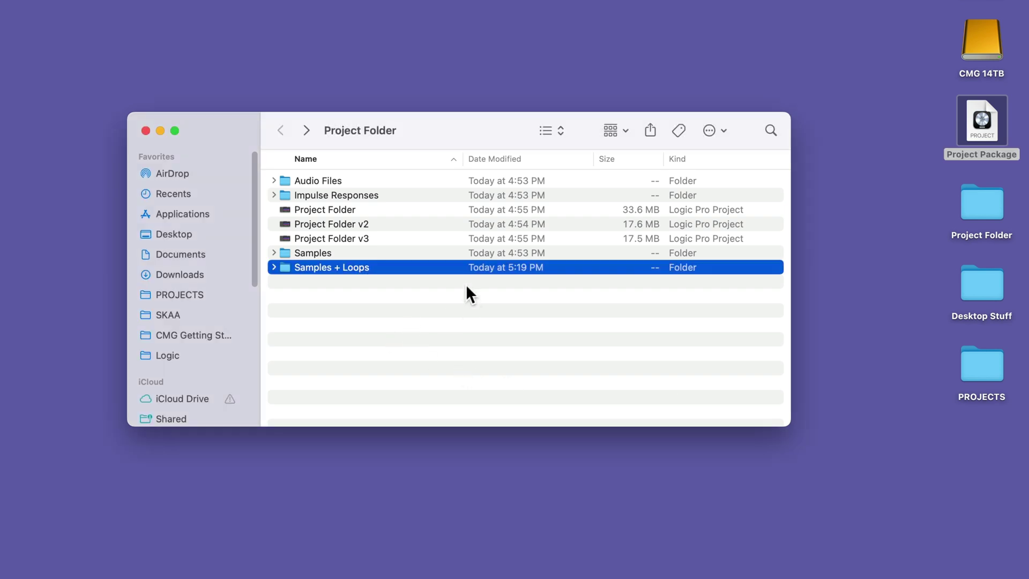
{"action": "left_click", "coordinate": [326, 182]}
{"action": "left_click", "coordinate": [329, 195]}
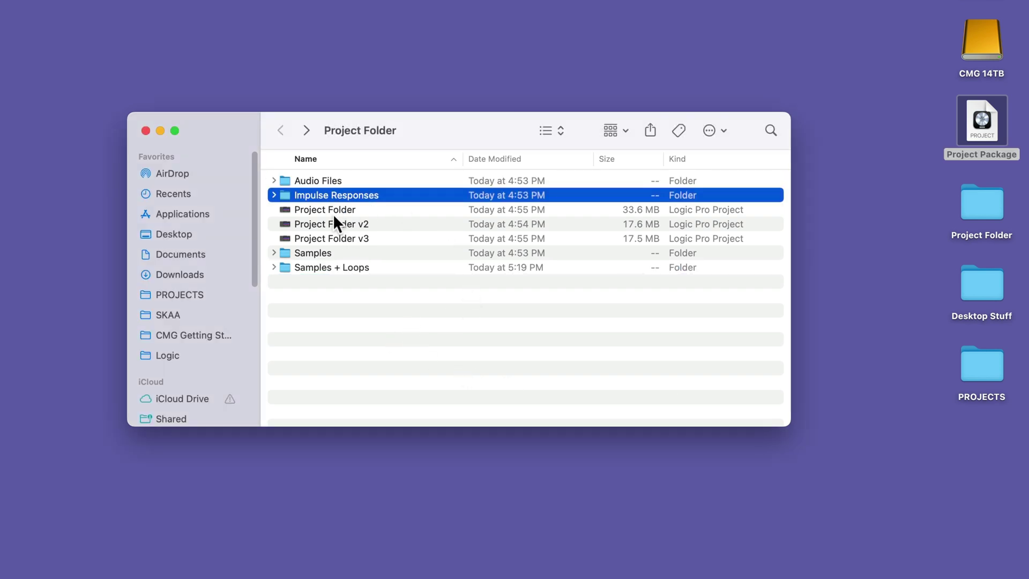
{"action": "left_click", "coordinate": [327, 252]}
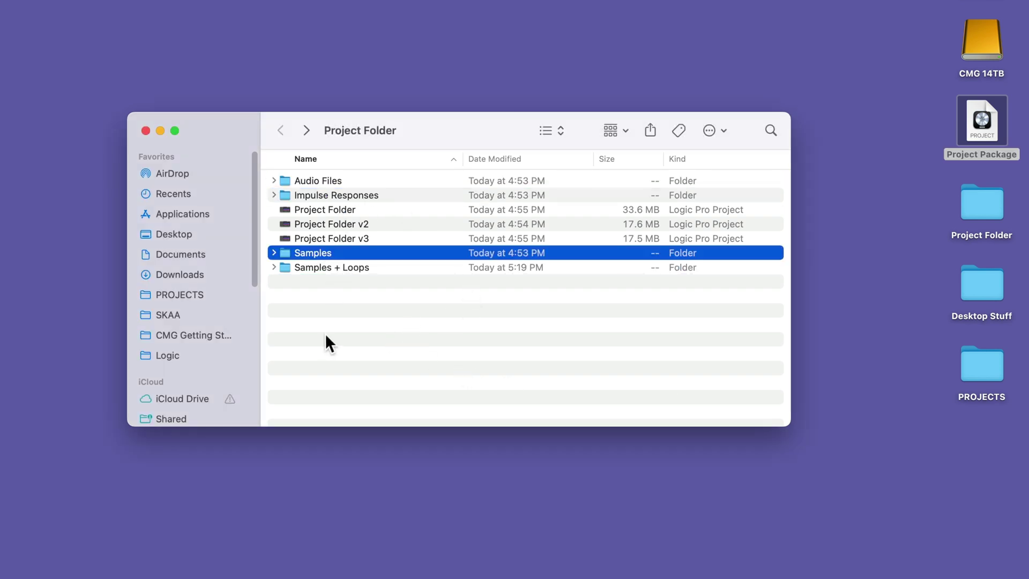
{"action": "double_click", "coordinate": [321, 179]}
{"action": "scroll", "coordinate": [397, 292], "scroll_direction": "down", "scroll_amount": 3}
{"action": "scroll", "coordinate": [421, 284], "scroll_direction": "down", "scroll_amount": 10}
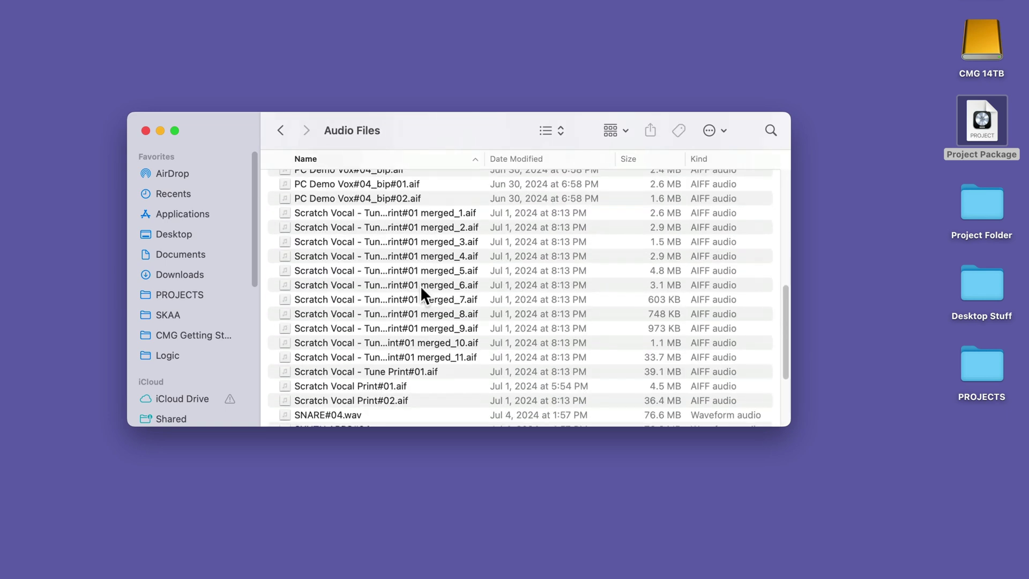
{"action": "scroll", "coordinate": [420, 285], "scroll_direction": "up", "scroll_amount": 15}
{"action": "left_click", "coordinate": [281, 130]}
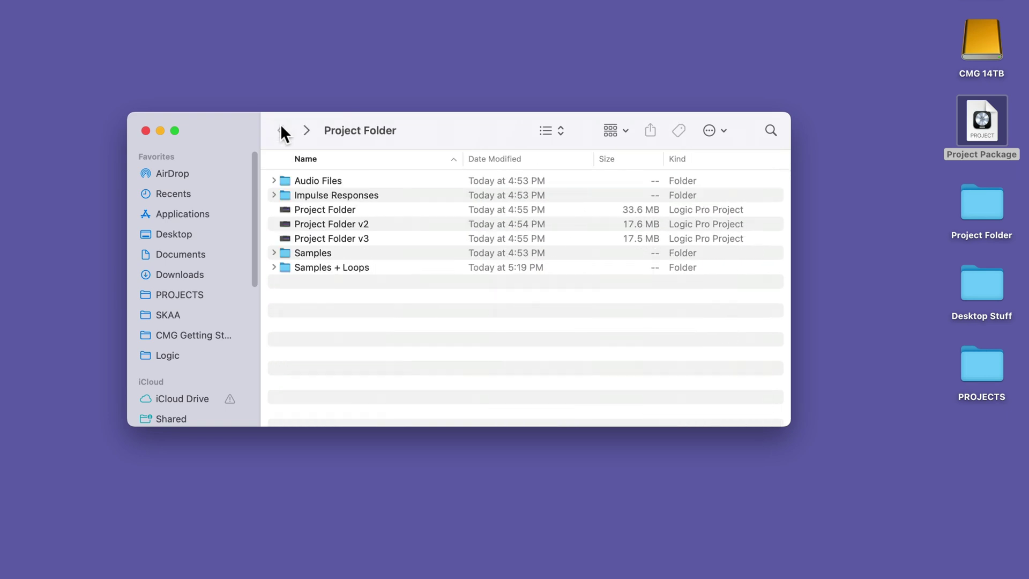
Step through the Impulse Responses files and return to Project Folder
{"action": "double_click", "coordinate": [317, 195]}
{"action": "key", "text": "Down"}
{"action": "key", "text": "Down"}
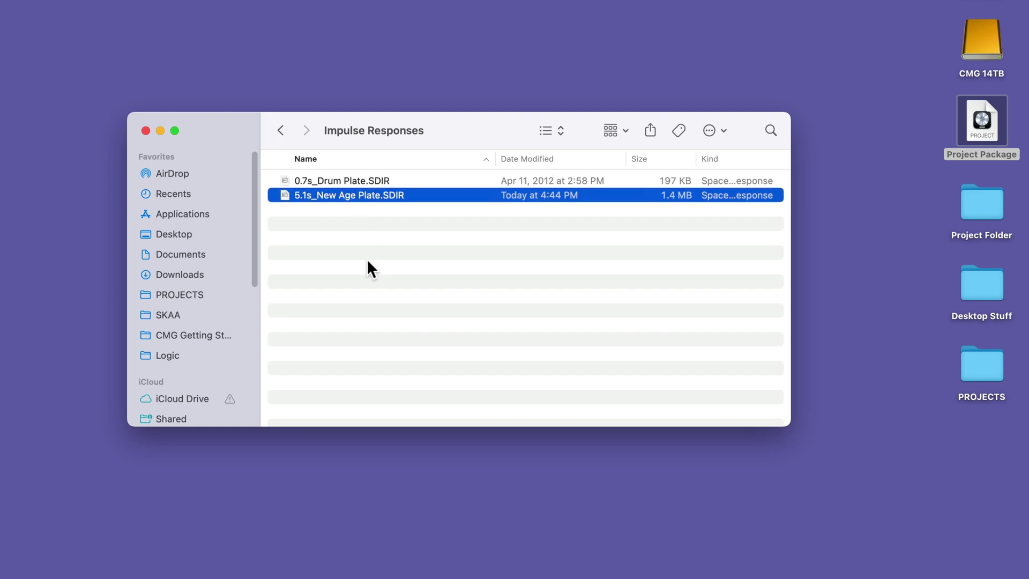
{"action": "left_click", "coordinate": [282, 131]}
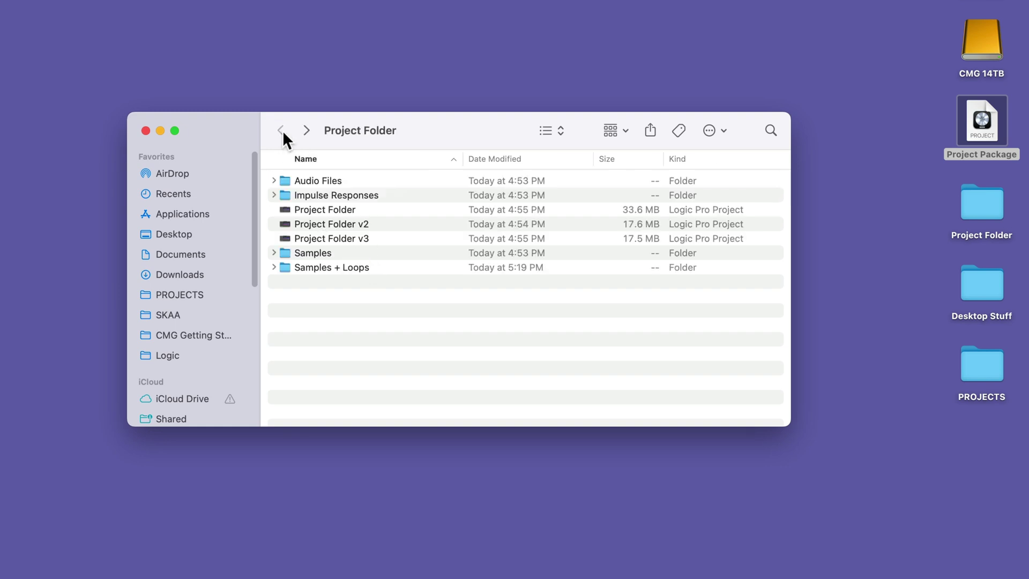
Scroll through the Samples folder's subfolders, then go back up to Project Folder
{"action": "left_click", "coordinate": [328, 194]}
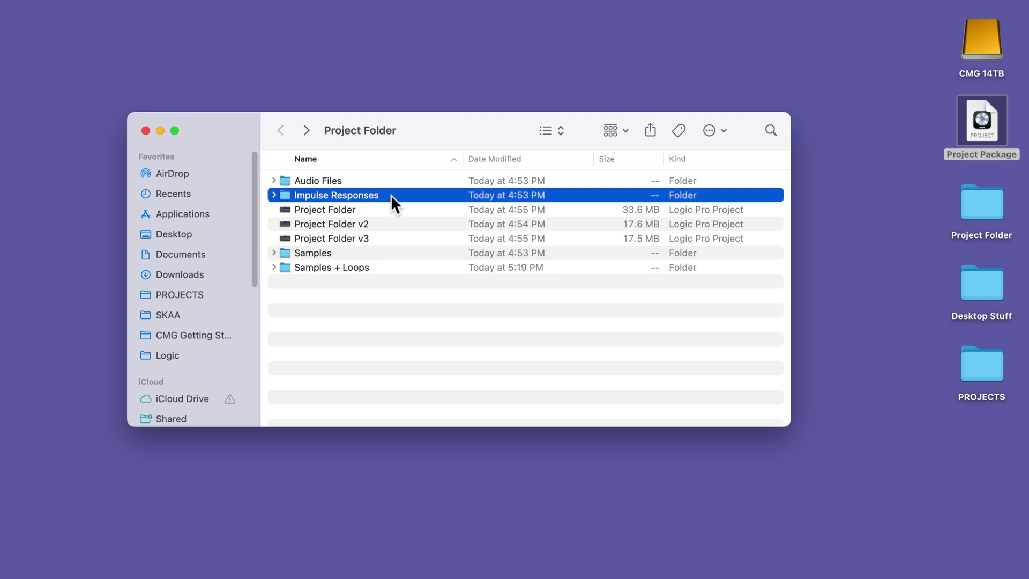
{"action": "left_click", "coordinate": [310, 246]}
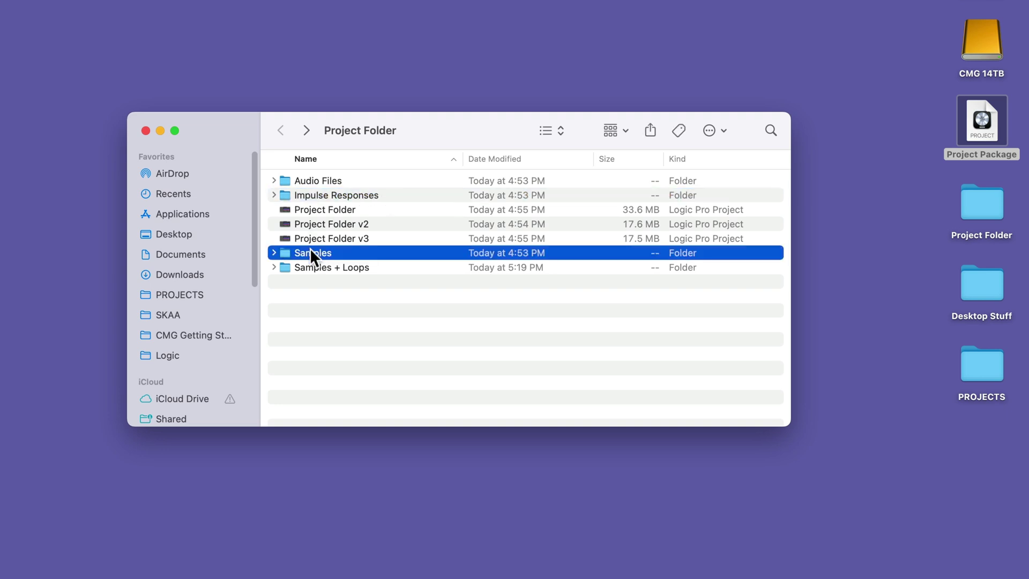
{"action": "double_click", "coordinate": [311, 250]}
{"action": "scroll", "coordinate": [352, 221], "scroll_direction": "down", "scroll_amount": 10}
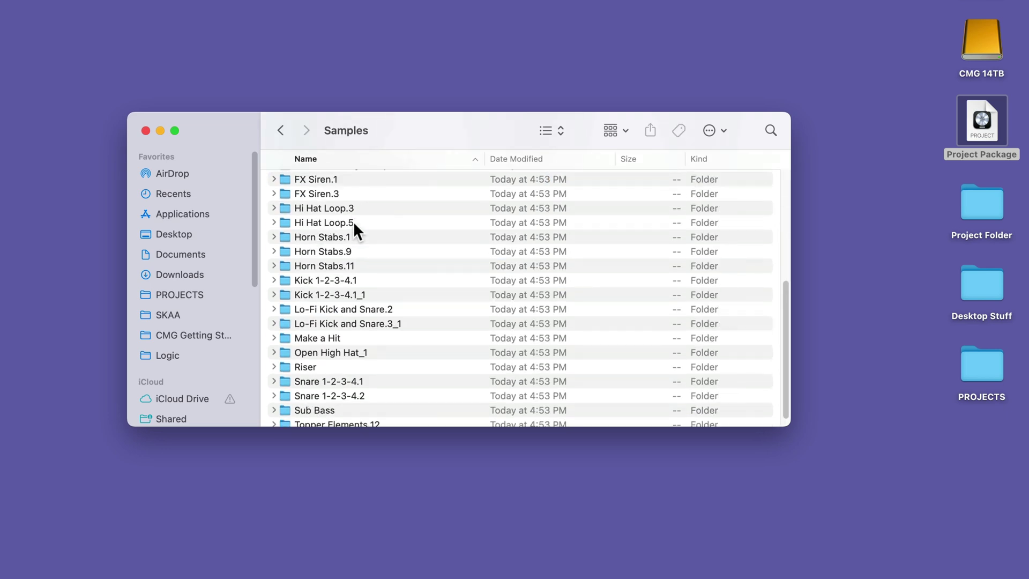
{"action": "scroll", "coordinate": [353, 221], "scroll_direction": "up", "scroll_amount": 10}
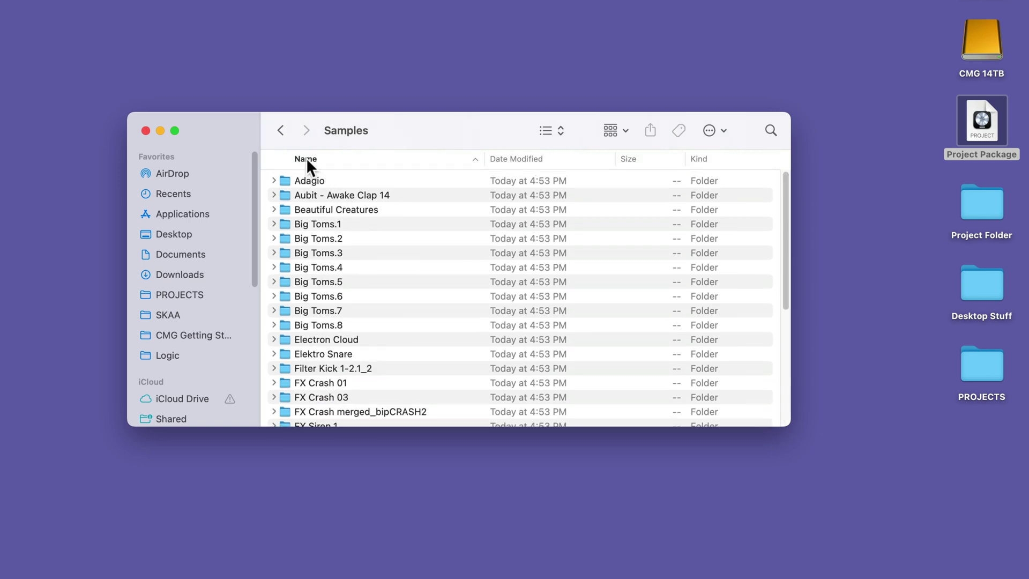
{"action": "left_click", "coordinate": [282, 131]}
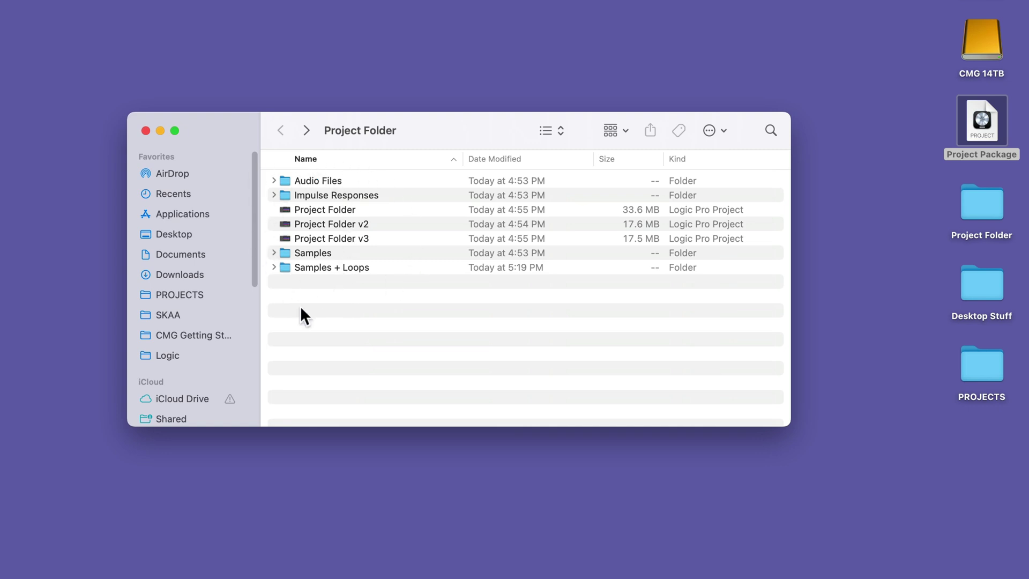
Close Project Folder's window and open the Media folder inside Project Package's contents
{"action": "left_click", "coordinate": [146, 130]}
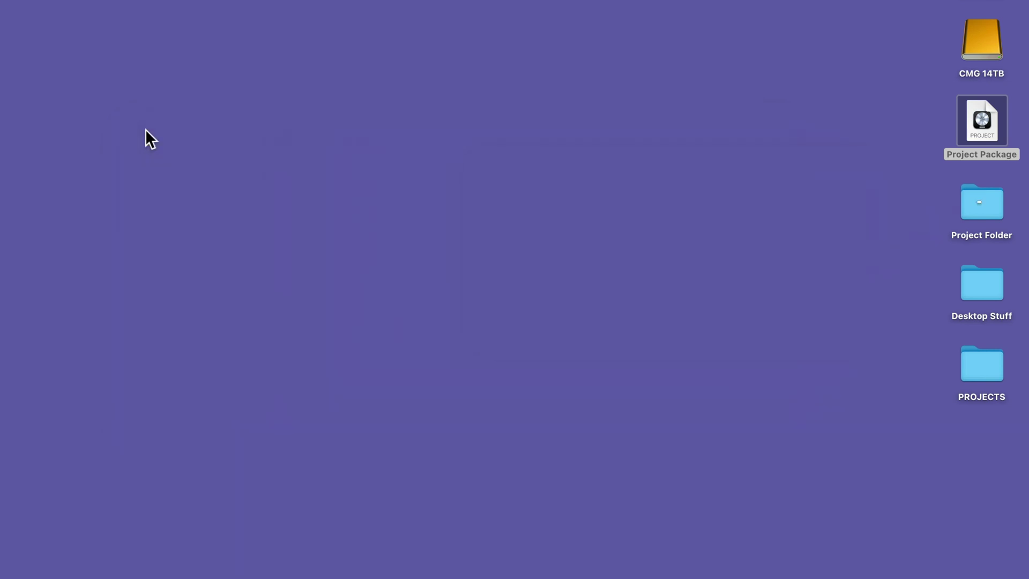
{"action": "right_click", "coordinate": [984, 132]}
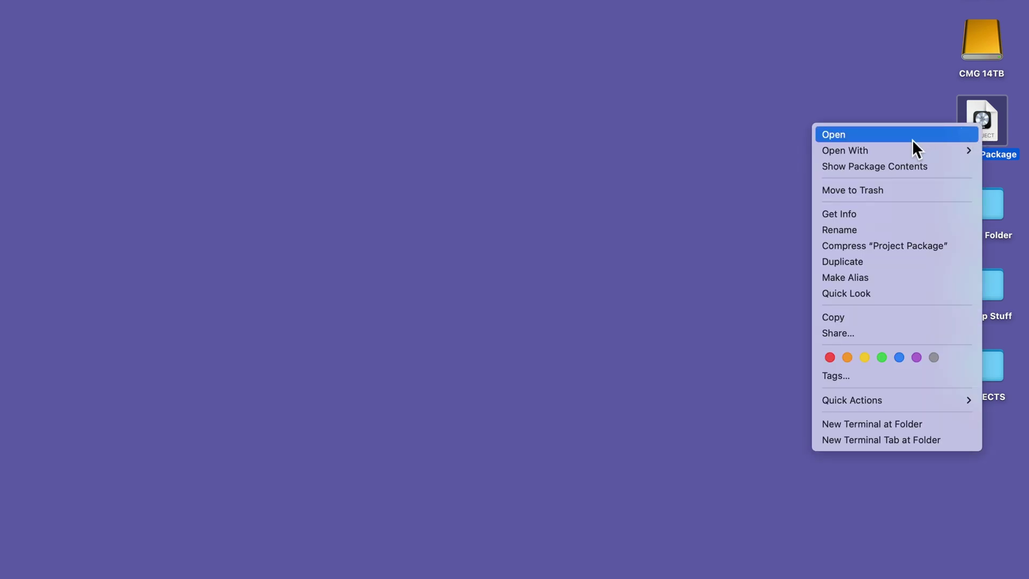
{"action": "left_click", "coordinate": [889, 167]}
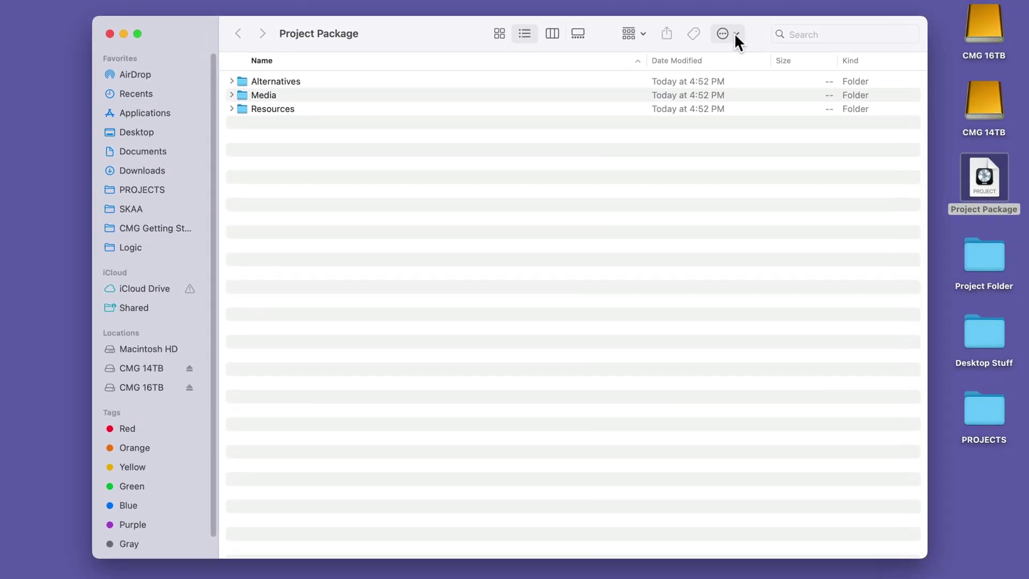
{"action": "double_click", "coordinate": [264, 95]}
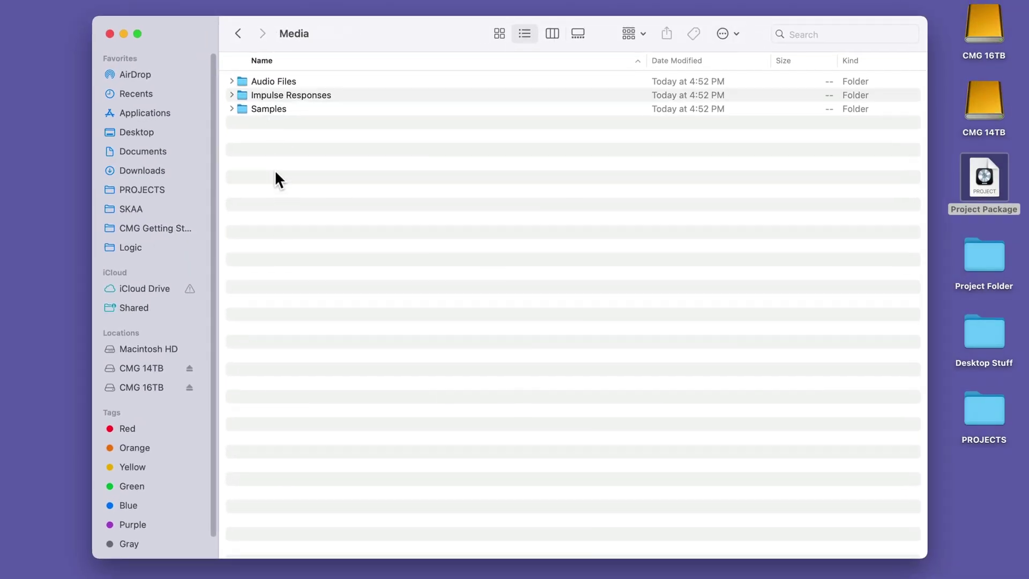
Peek into Media's Audio Files, Impulse Responses and Samples folders, returning to Media each time
{"action": "double_click", "coordinate": [275, 81]}
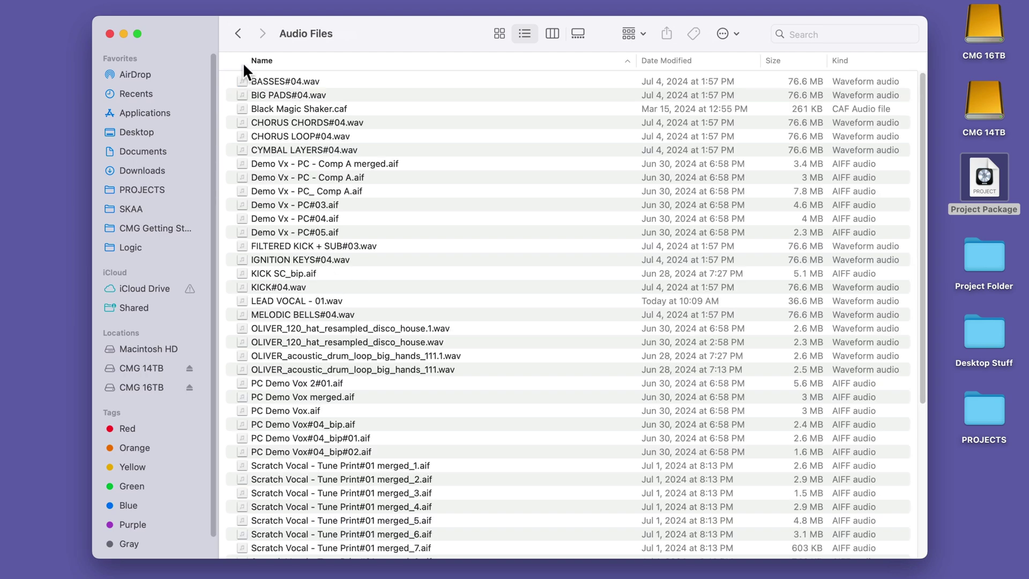
{"action": "key", "text": "super+bracketleft"}
{"action": "double_click", "coordinate": [277, 95]}
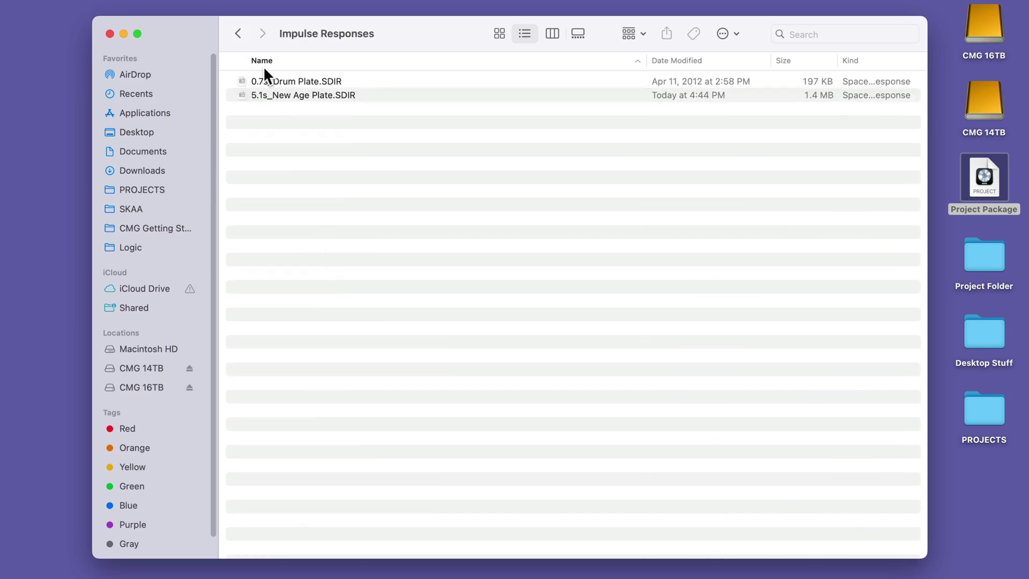
{"action": "key", "text": "super+bracketleft"}
{"action": "double_click", "coordinate": [258, 110]}
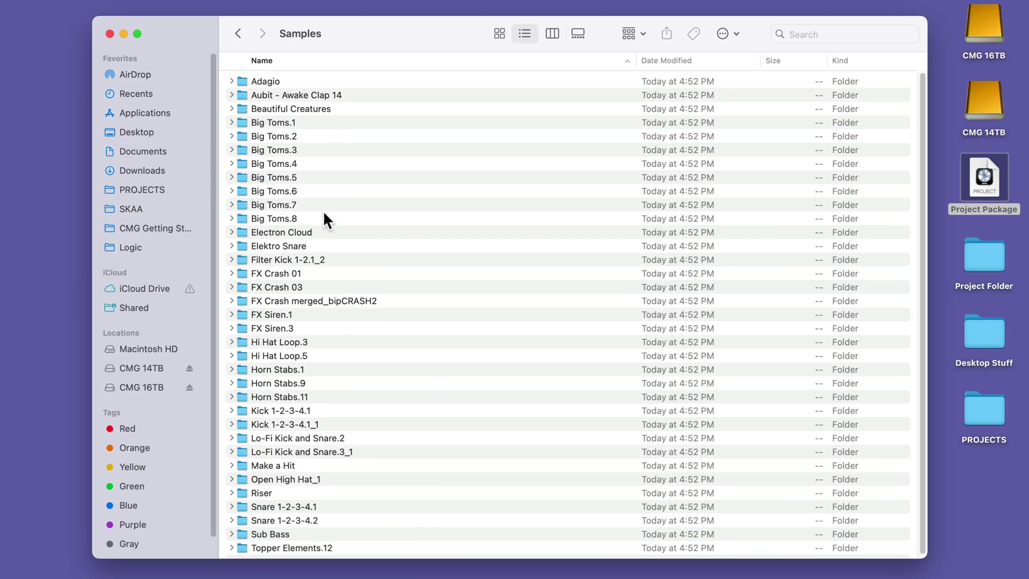
{"action": "left_click", "coordinate": [238, 35]}
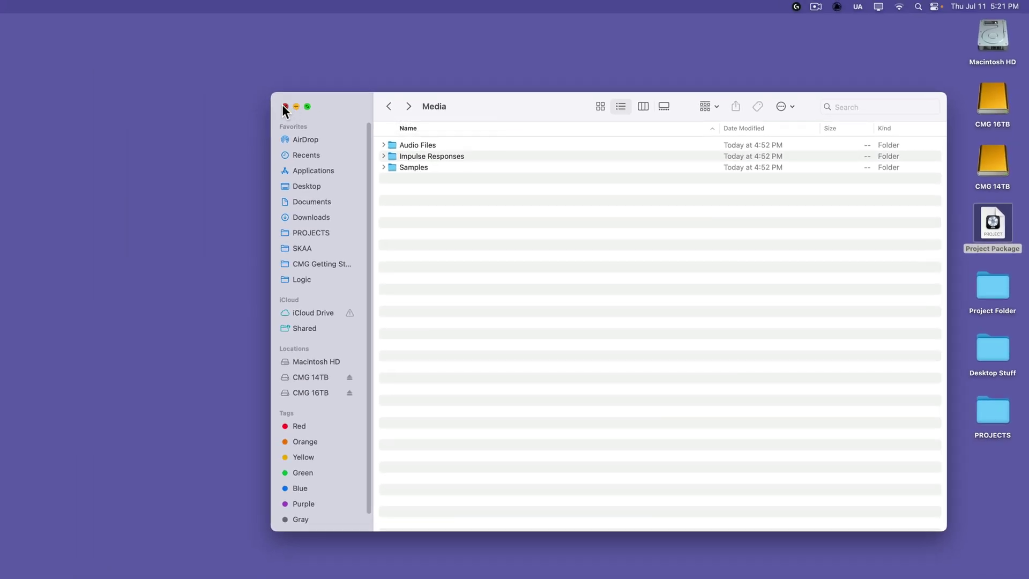
Close the package window and compress Project Folder to Project Folder.zip, progress window parked bottom-right
{"action": "left_click", "coordinate": [285, 106]}
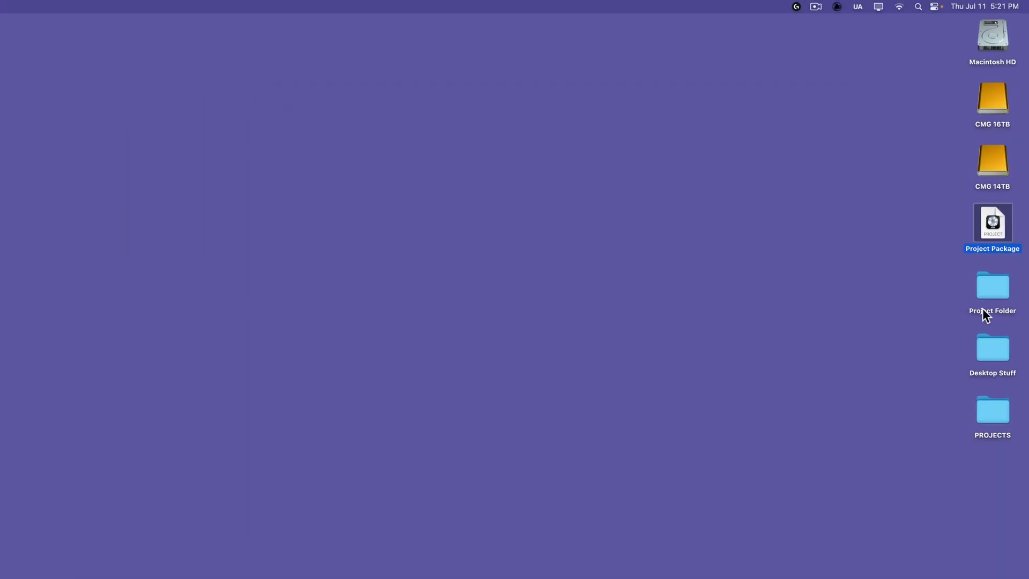
{"action": "left_click", "coordinate": [990, 297]}
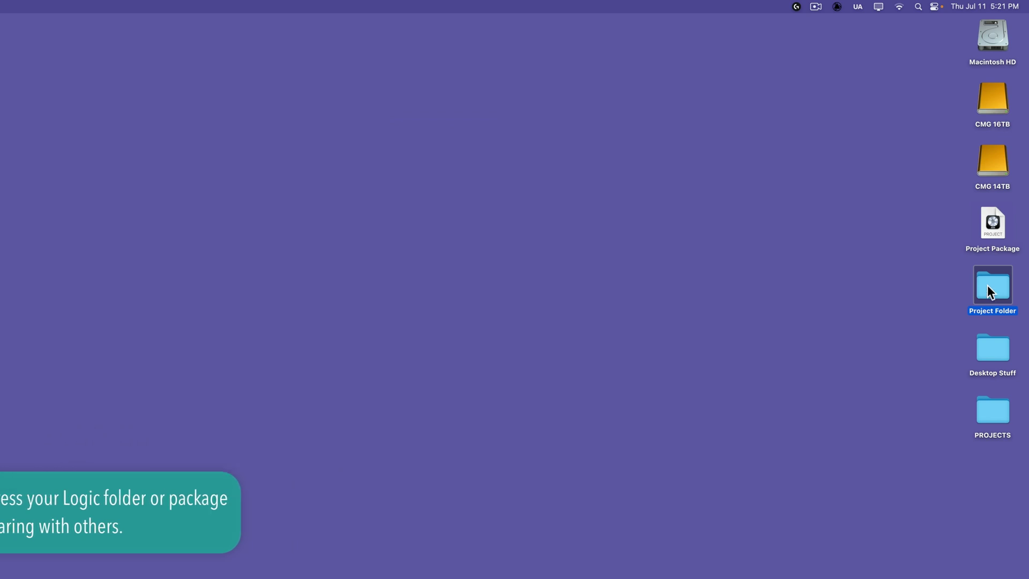
{"action": "right_click", "coordinate": [988, 291]}
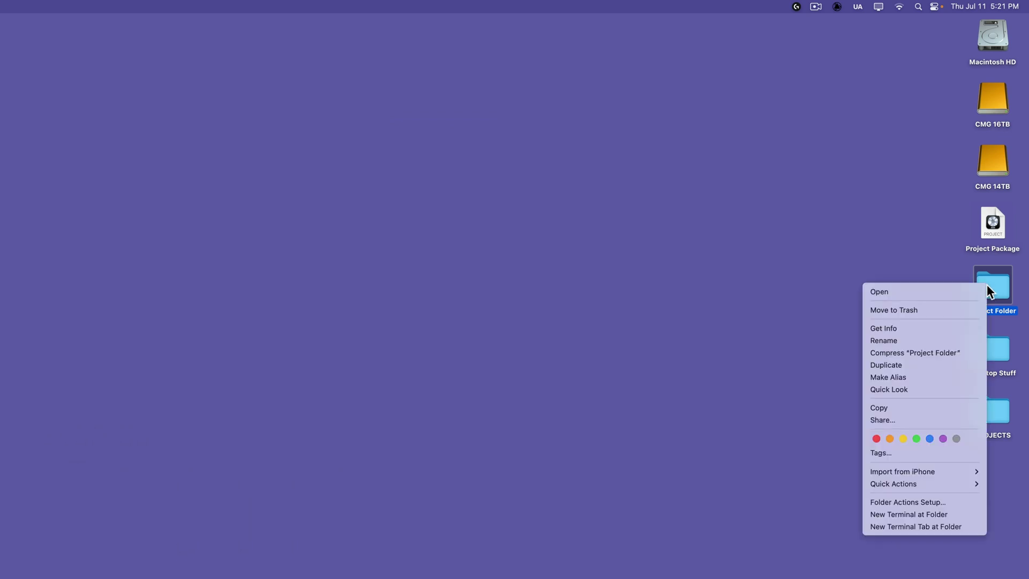
{"action": "left_click", "coordinate": [944, 349]}
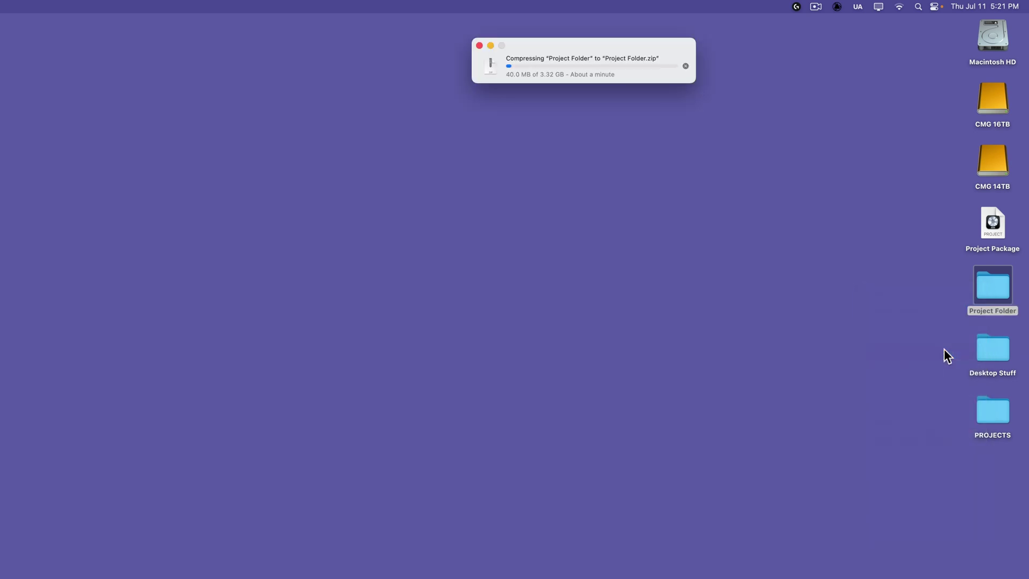
{"action": "left_click_drag", "start_coordinate": [681, 57], "coordinate": [925, 333]}
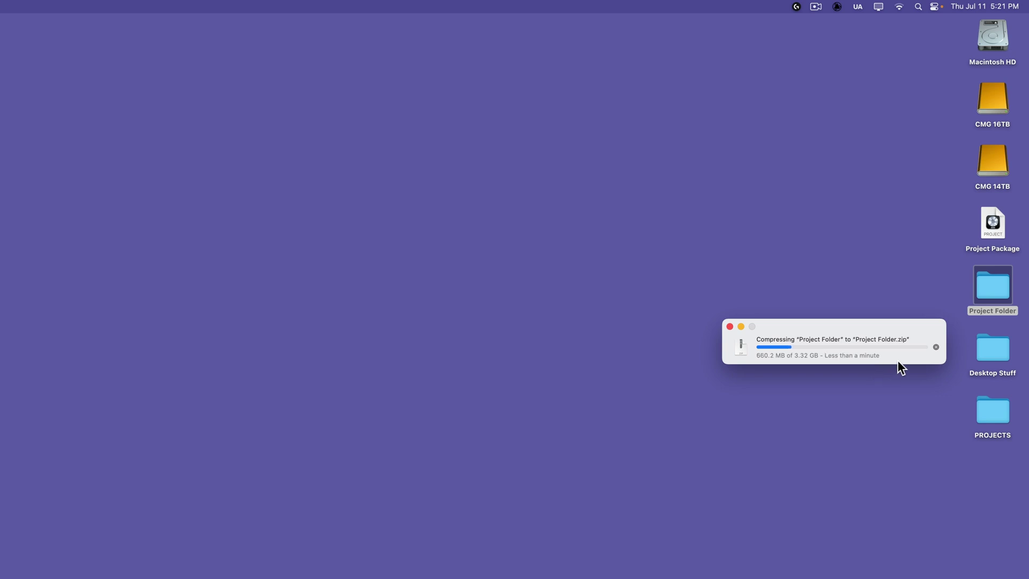
{"action": "left_click_drag", "start_coordinate": [901, 326], "coordinate": [959, 476]}
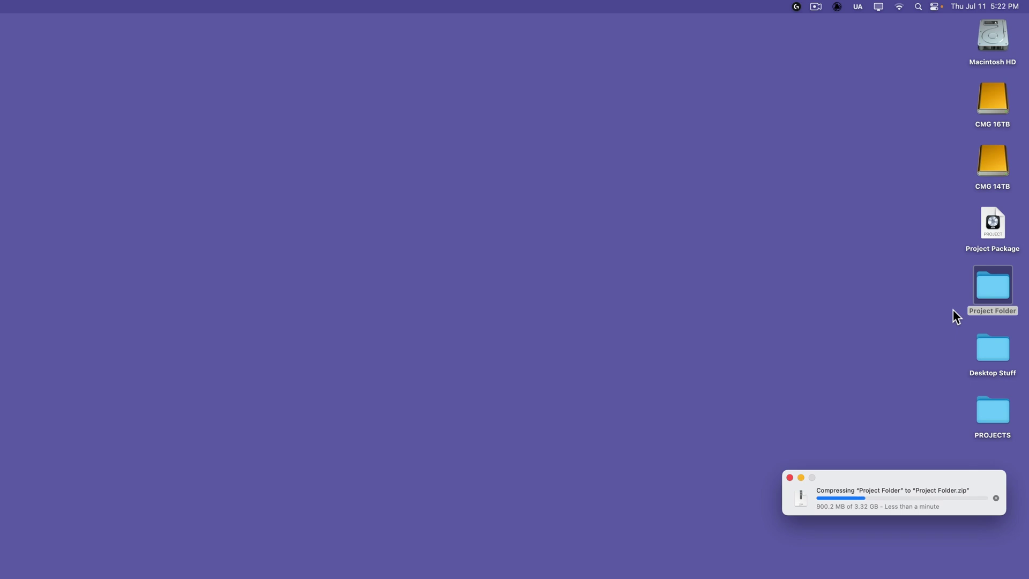
Reopen Project Folder and drag its Project Folder Logic project toward the desktop folder
{"action": "double_click", "coordinate": [990, 287]}
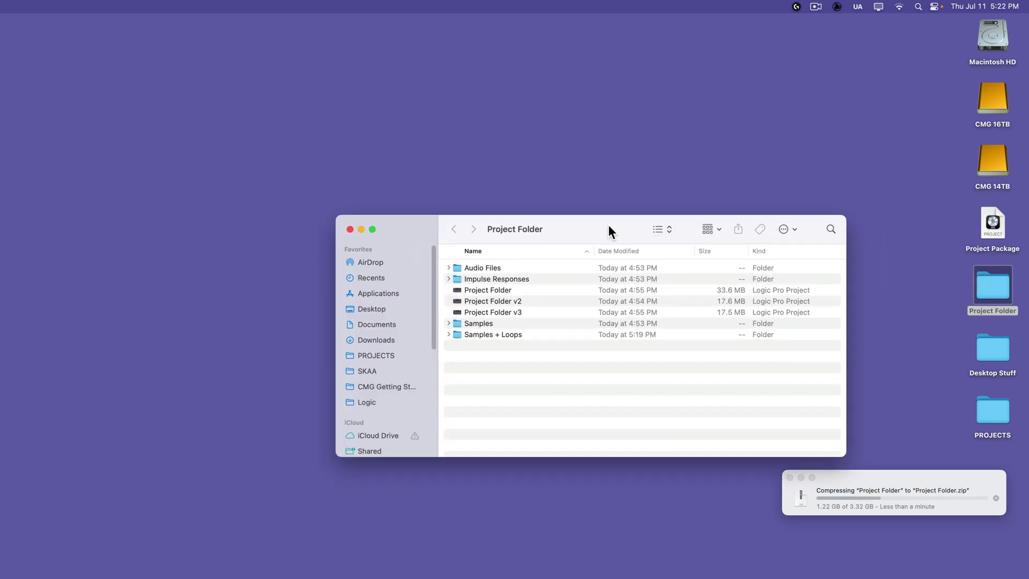
{"action": "left_click_drag", "start_coordinate": [613, 224], "coordinate": [628, 222]}
{"action": "left_click", "coordinate": [580, 276]}
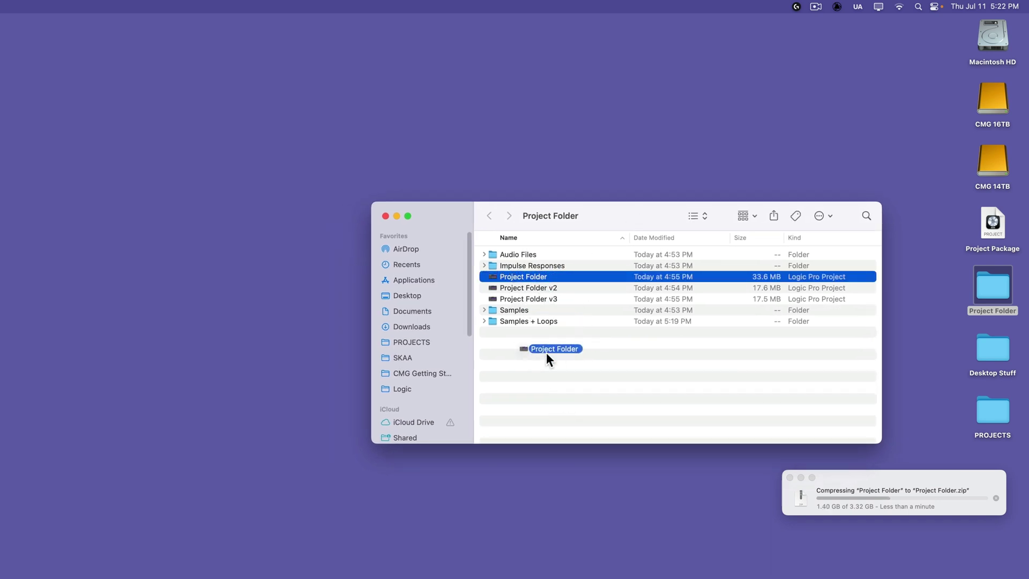
{"action": "left_click_drag", "start_coordinate": [564, 381], "coordinate": [1026, 290]}
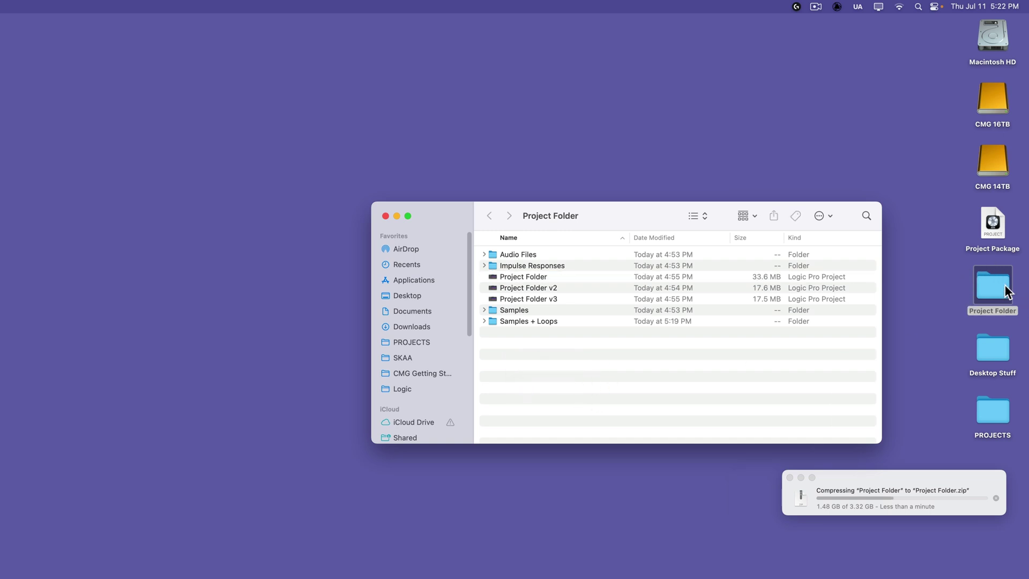
{"action": "left_click_drag", "start_coordinate": [898, 478], "coordinate": [879, 480]}
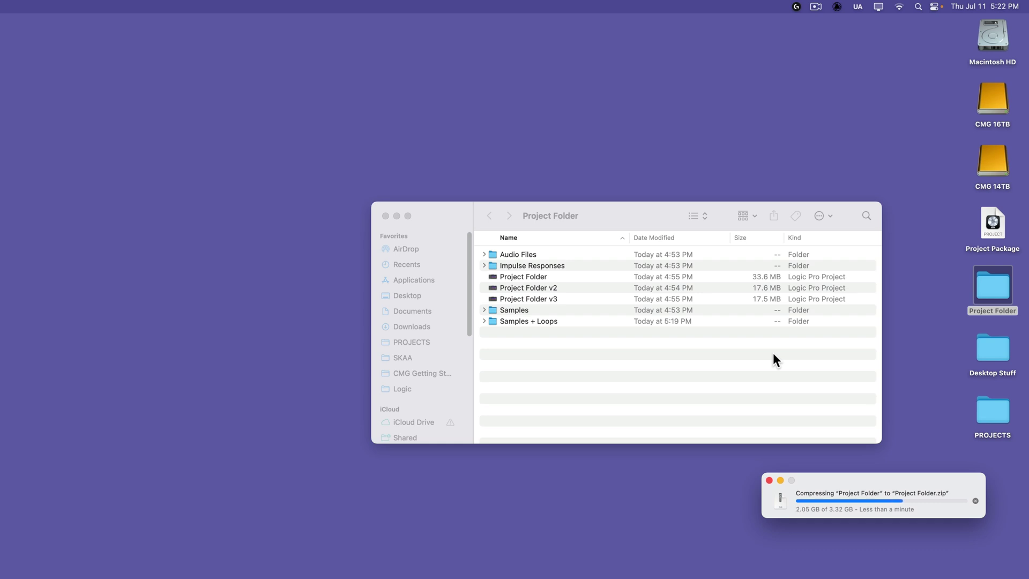
{"action": "left_click", "coordinate": [531, 274]}
{"action": "left_click", "coordinate": [521, 275]}
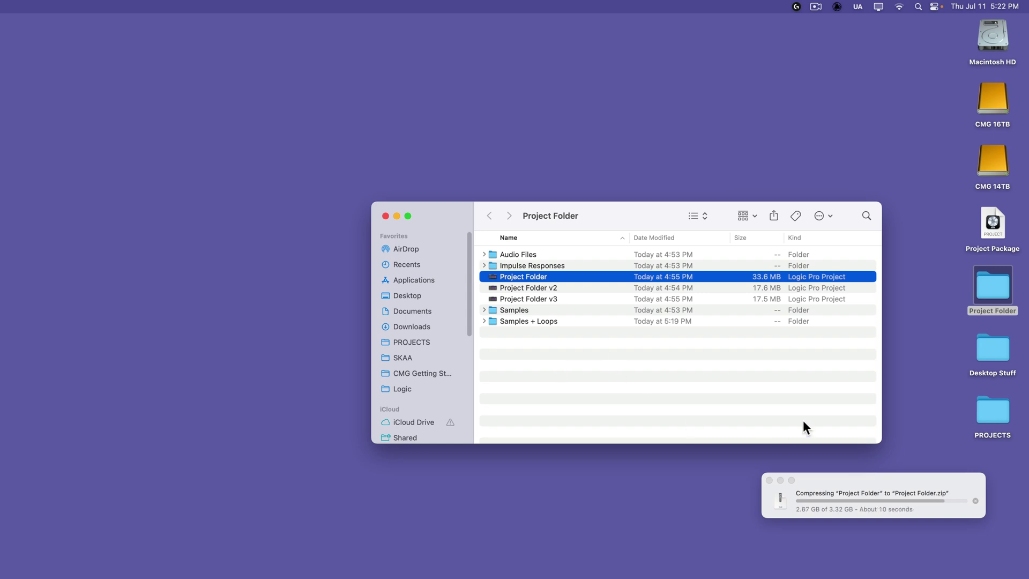
Click the desktop and the Finder window while the zip compression finishes
{"action": "left_click", "coordinate": [990, 271]}
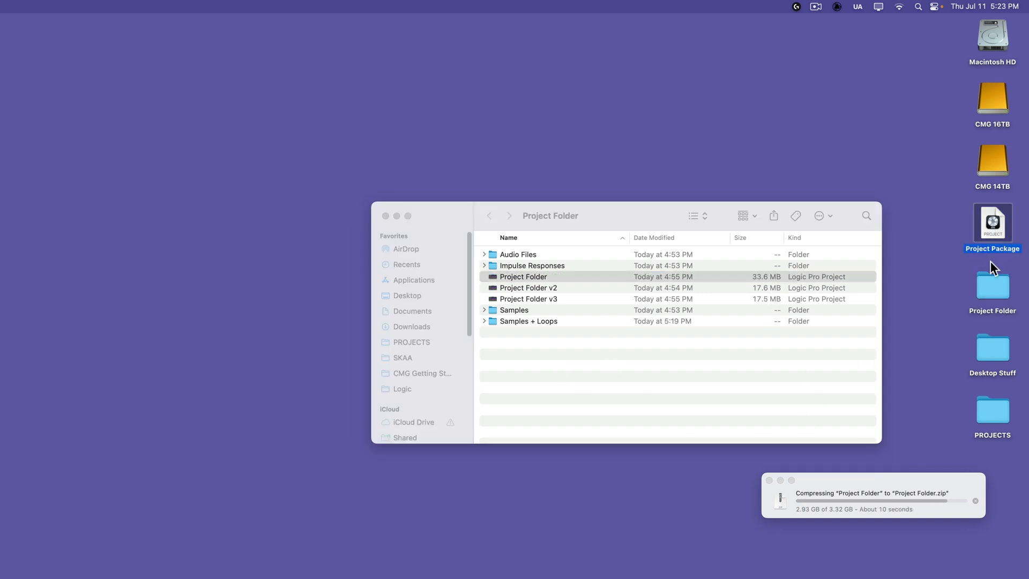
{"action": "left_click", "coordinate": [806, 377]}
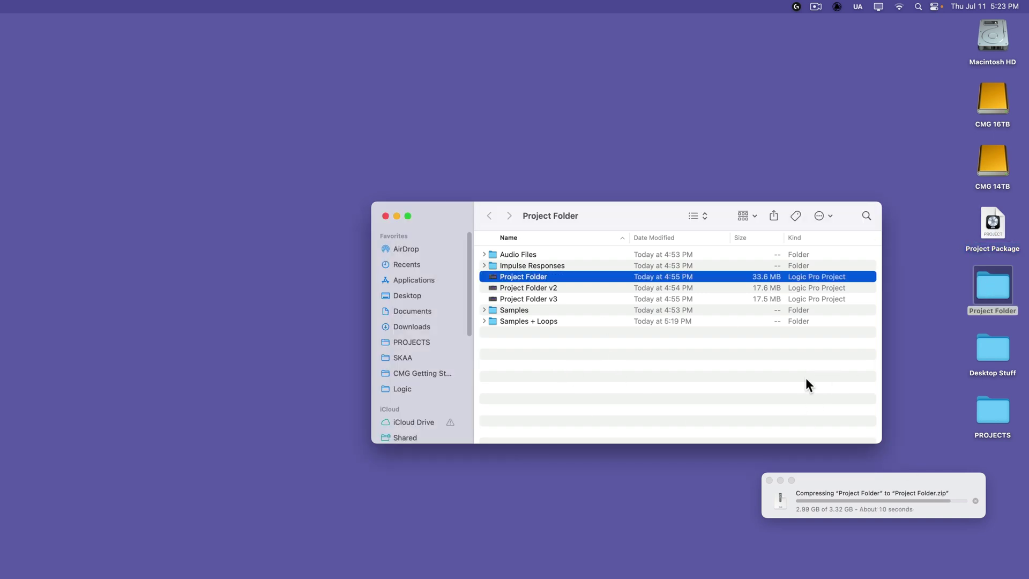